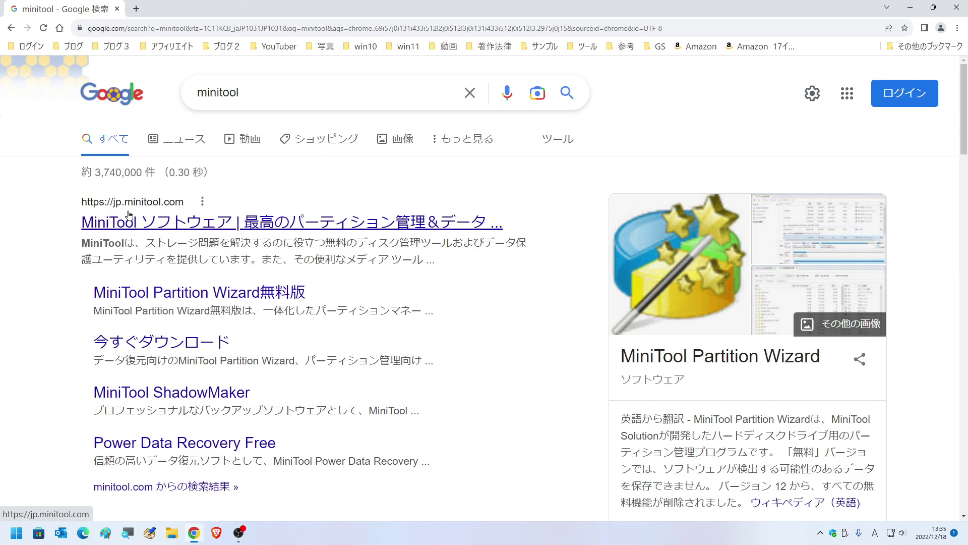
- Open the MiniTool website from the search results and go to its download center, dismissing the sale banners and accepting the cookie notice
left_click(214, 225)
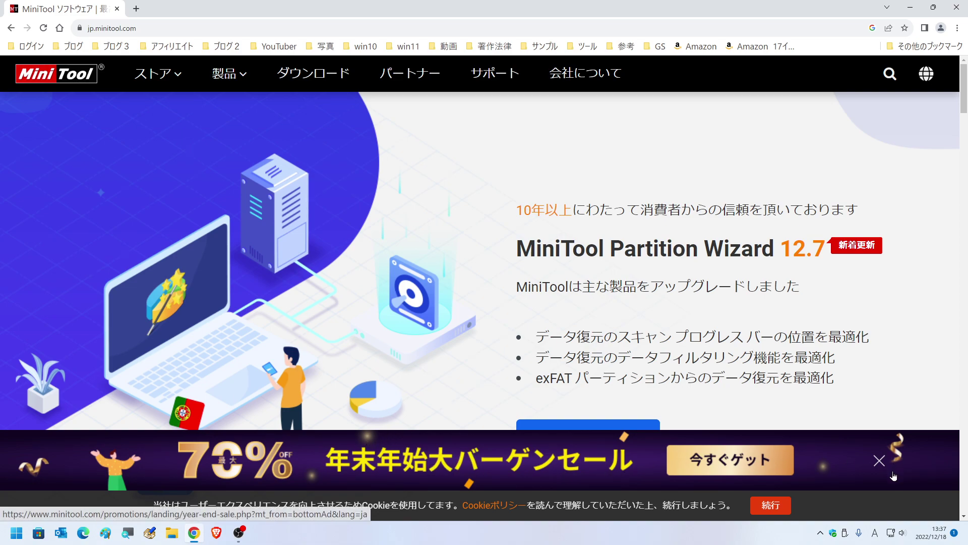
left_click(880, 461)
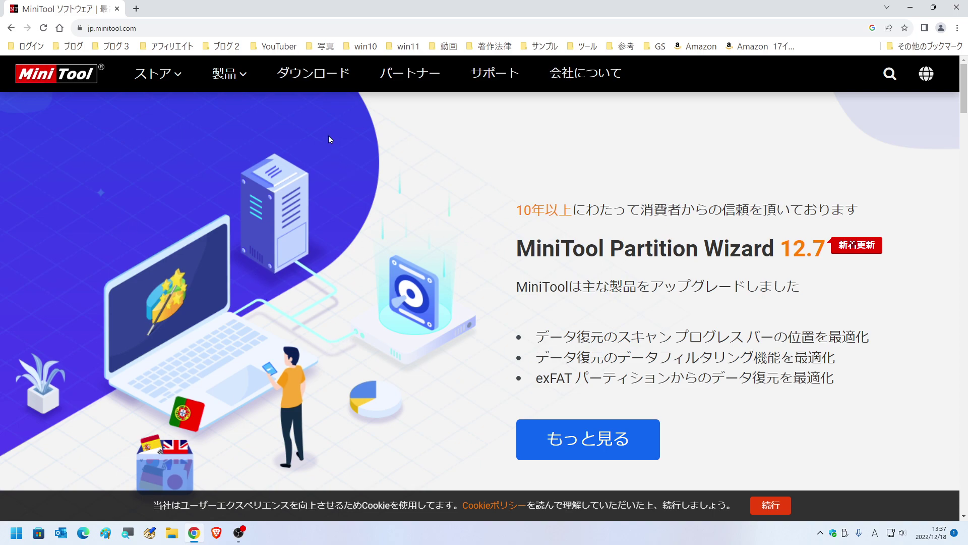
left_click(319, 80)
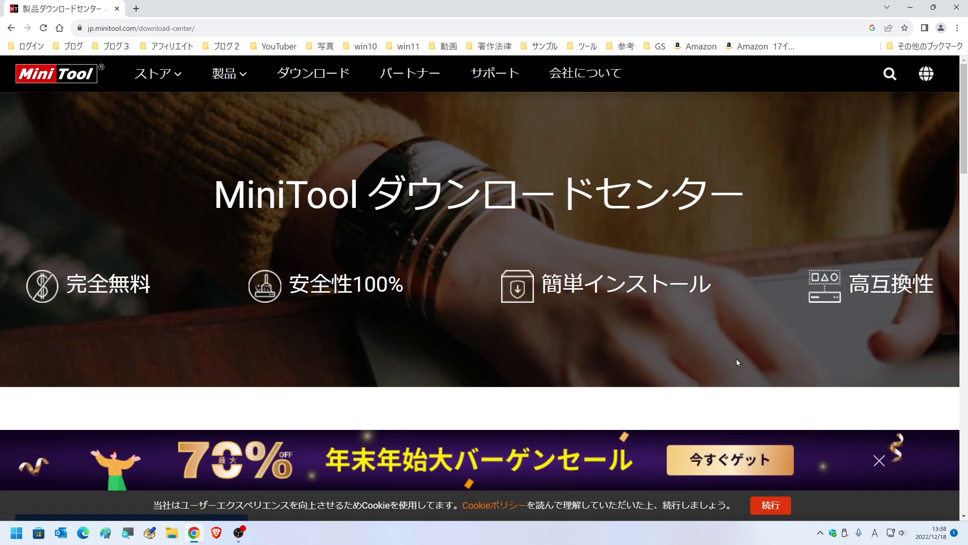
left_click(879, 463)
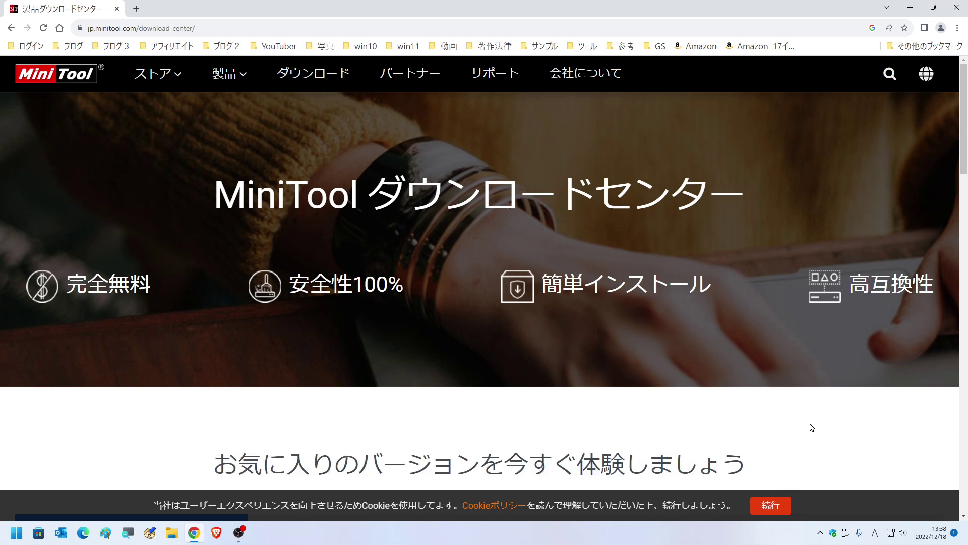
left_click(775, 510)
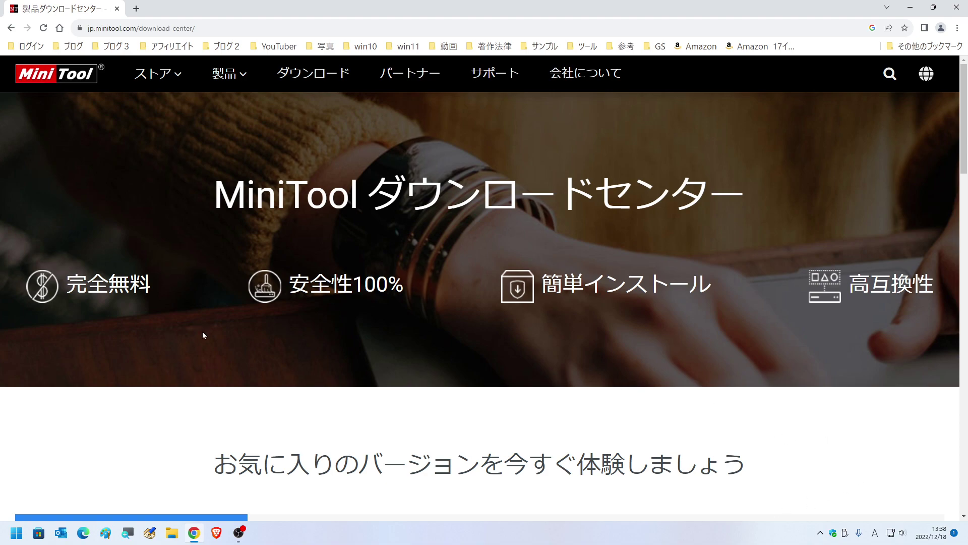
- Download the free version 4.0 (無料版 4.0) of MiniTool ShadowMaker from the download center
scroll(203, 332, "down", 15)
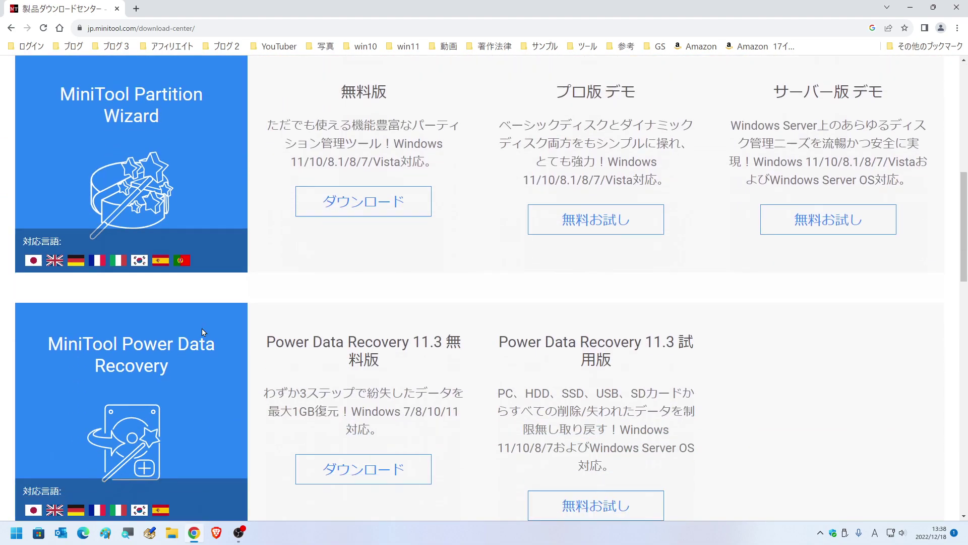
scroll(203, 333, "down", 3)
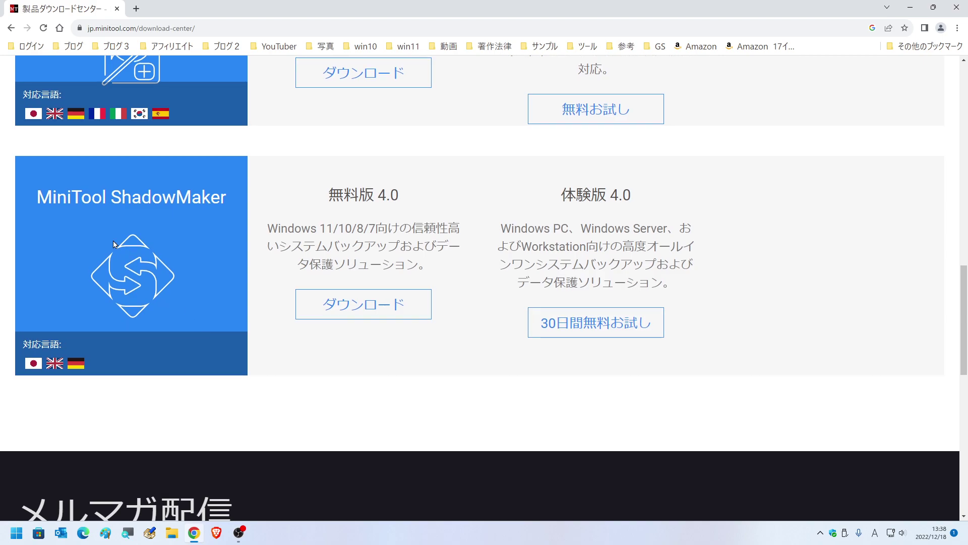
left_click_drag(38, 198, 209, 228)
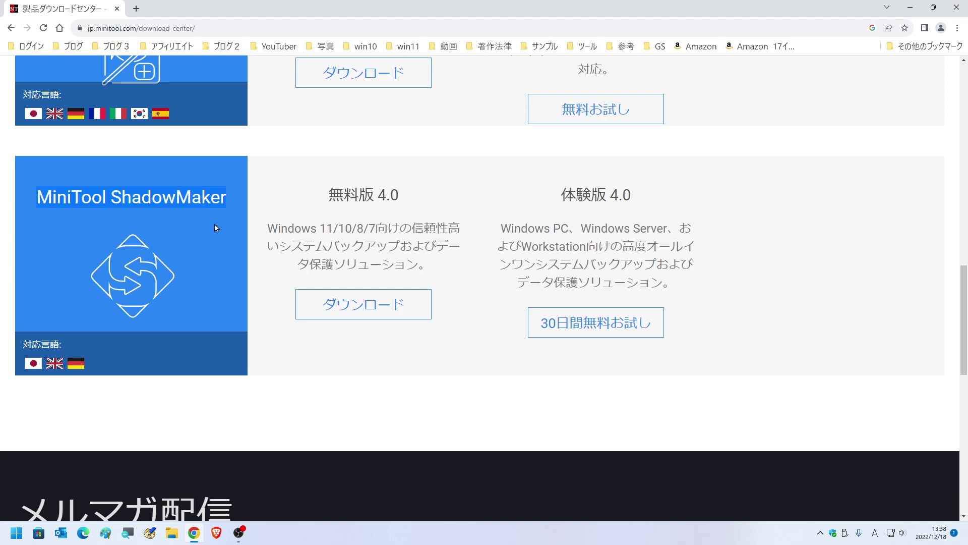
left_click(279, 212)
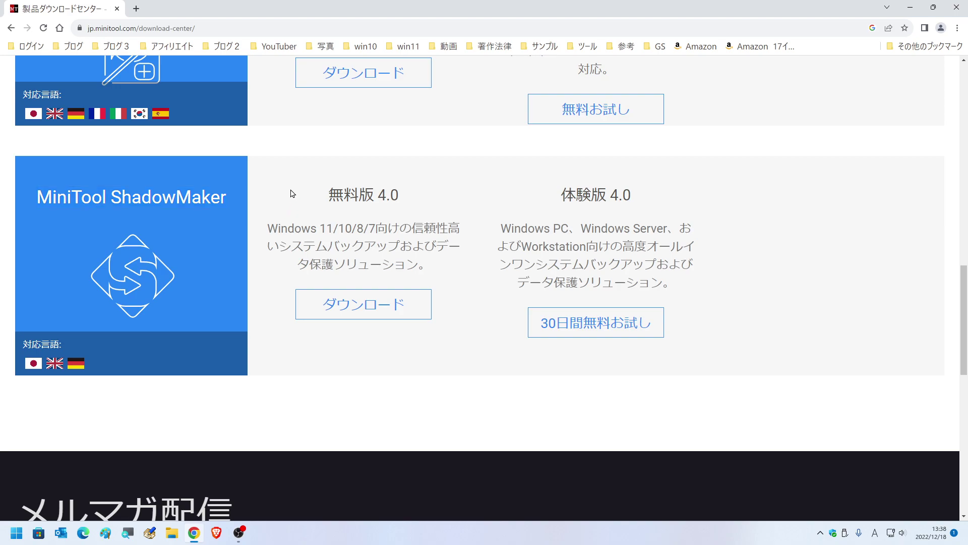
left_click_drag(329, 195, 422, 199)
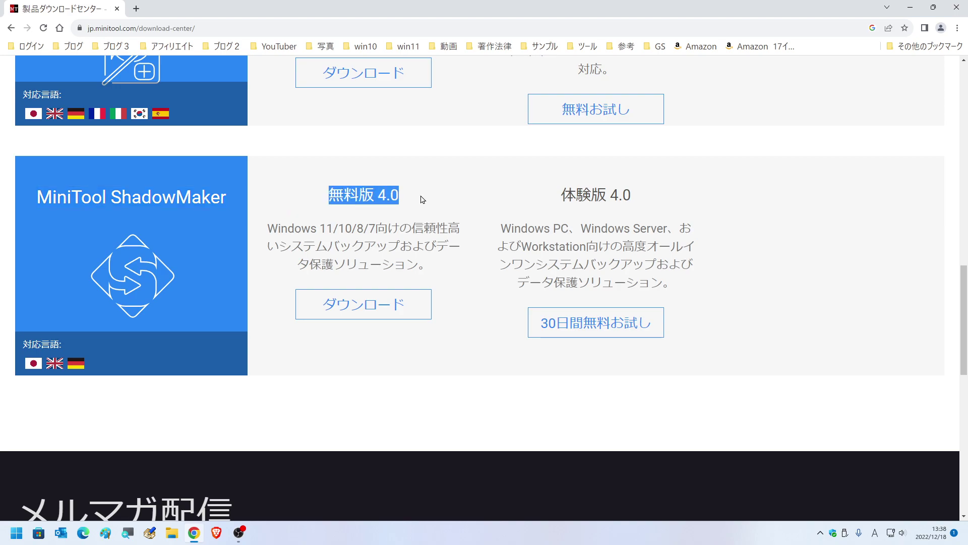
left_click_drag(559, 189, 695, 198)
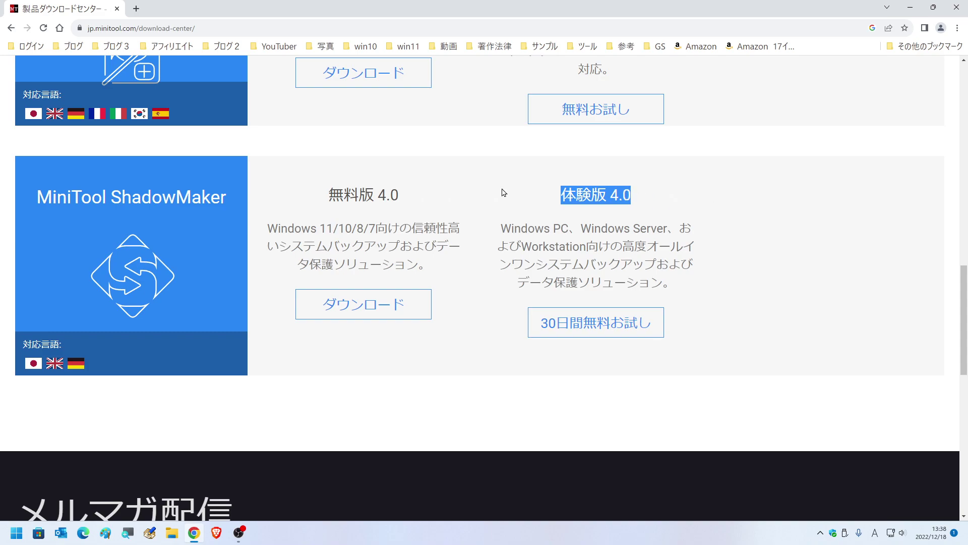
left_click(329, 196)
left_click_drag(329, 196, 462, 197)
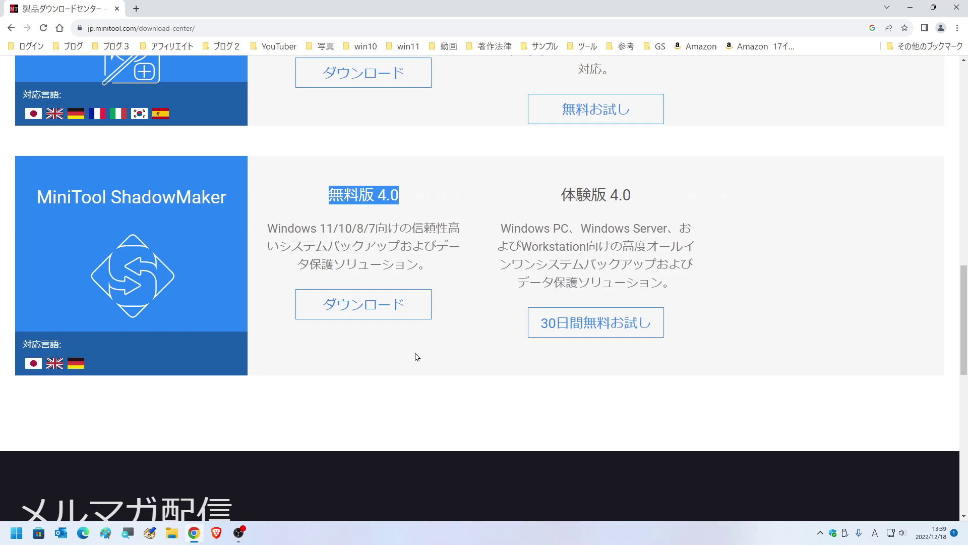
left_click(363, 304)
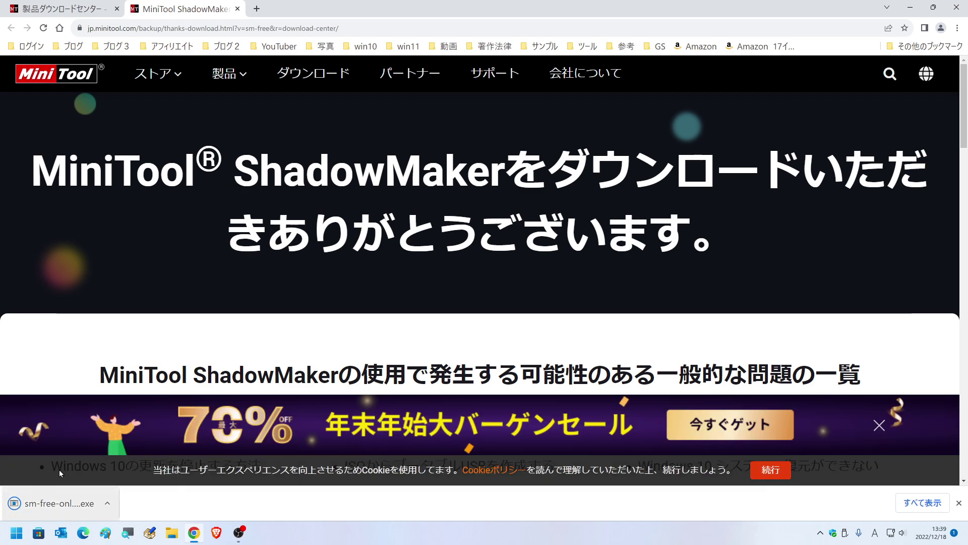
- Close the browser and run sm-free-online.exe from the Downloads folder
left_click(35, 504)
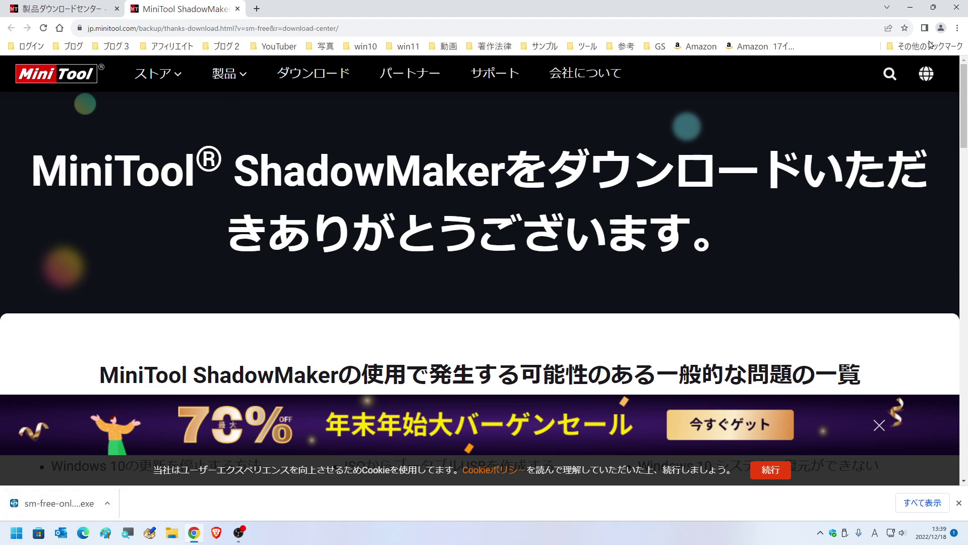
left_click(961, 7)
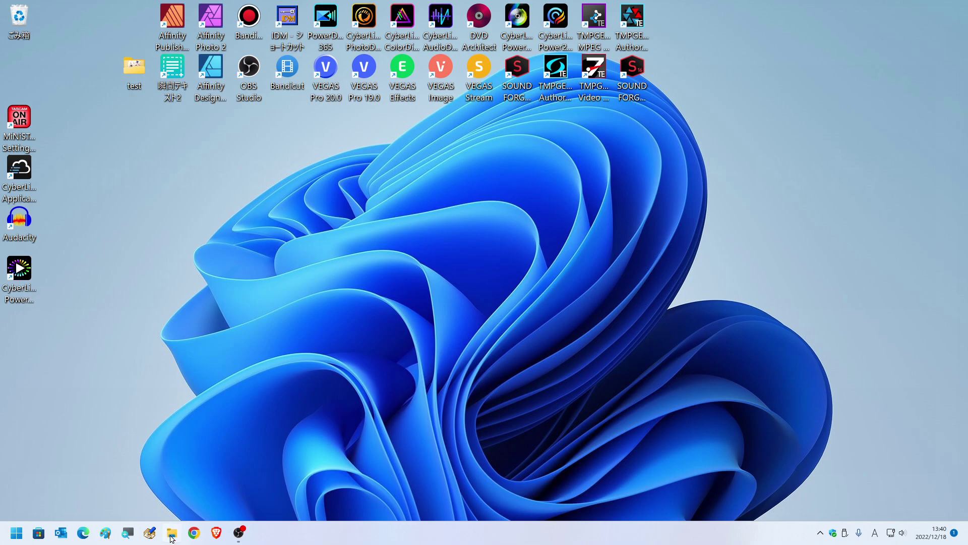
key("super+e")
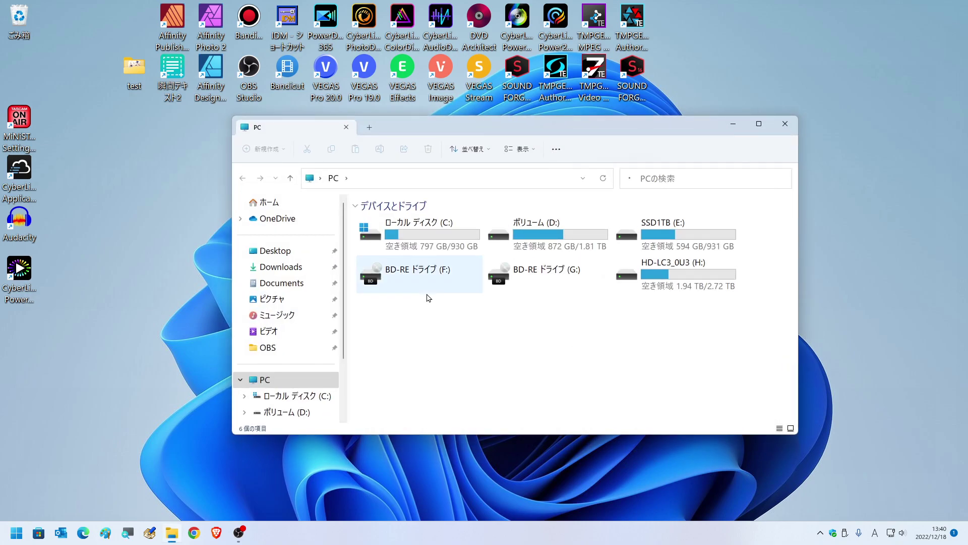
left_click(286, 268)
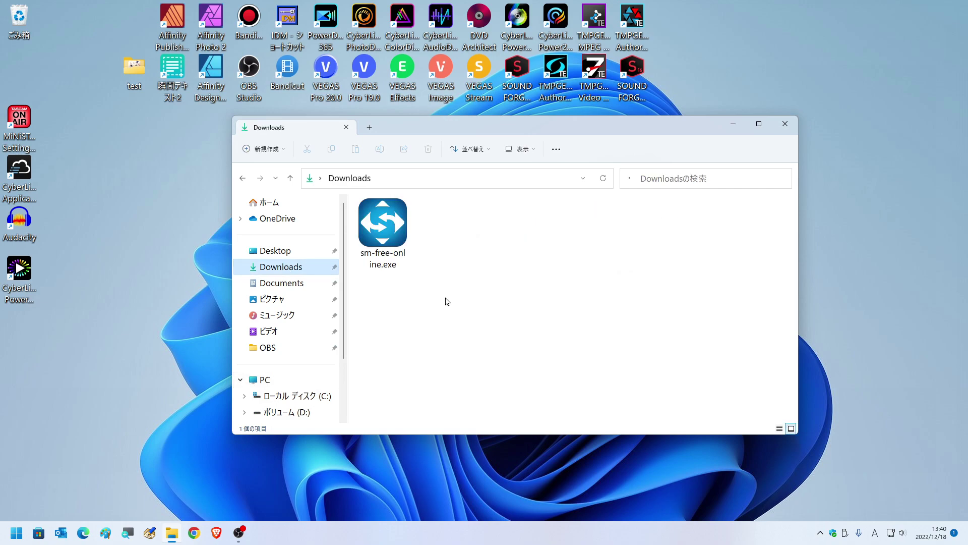
double_click(382, 218)
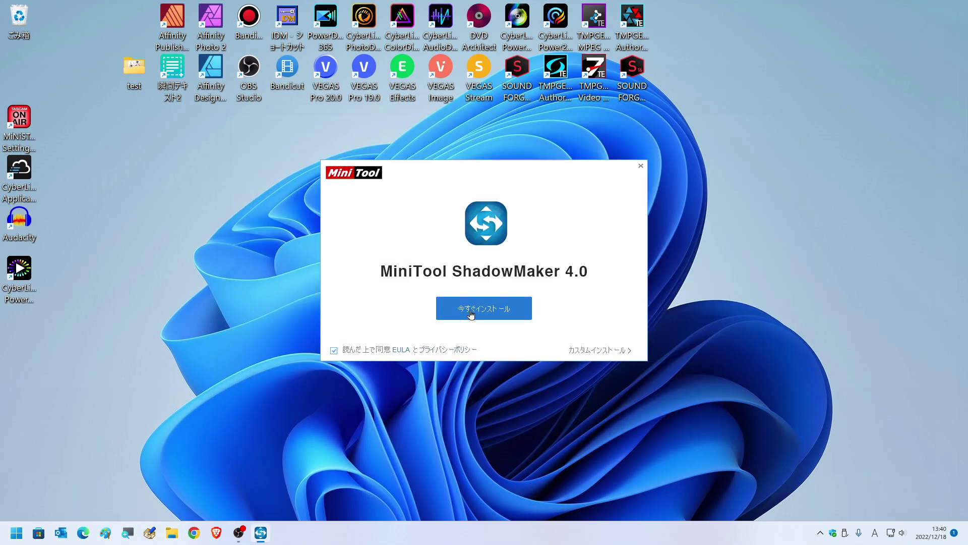
- Install MiniTool ShadowMaker 4.0 with the standard installation, and start it in a non-maximized window
left_click(470, 312)
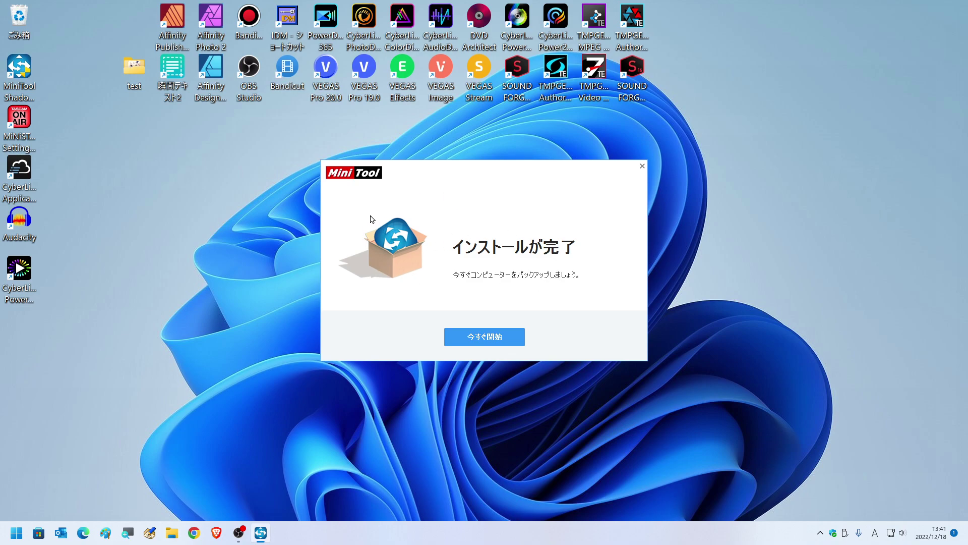
left_click(489, 343)
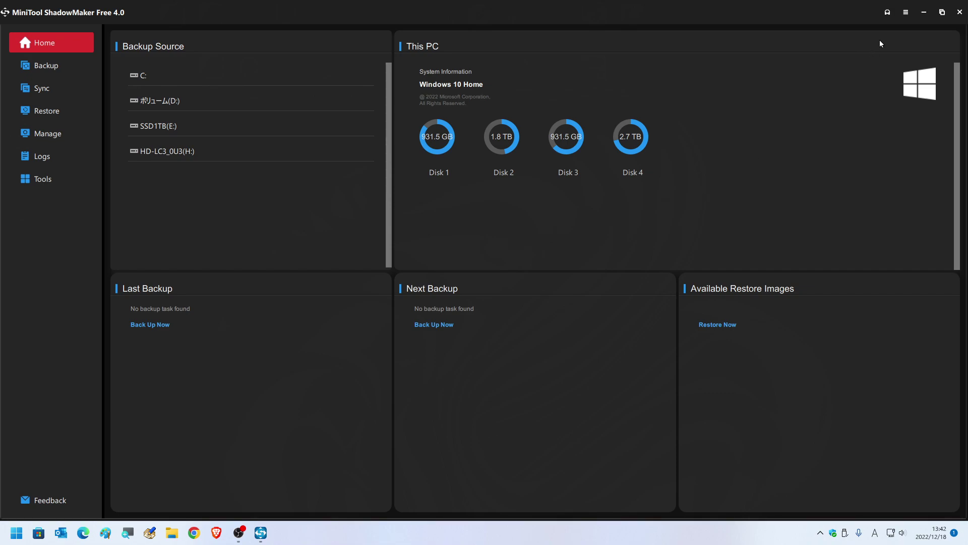
left_click(942, 12)
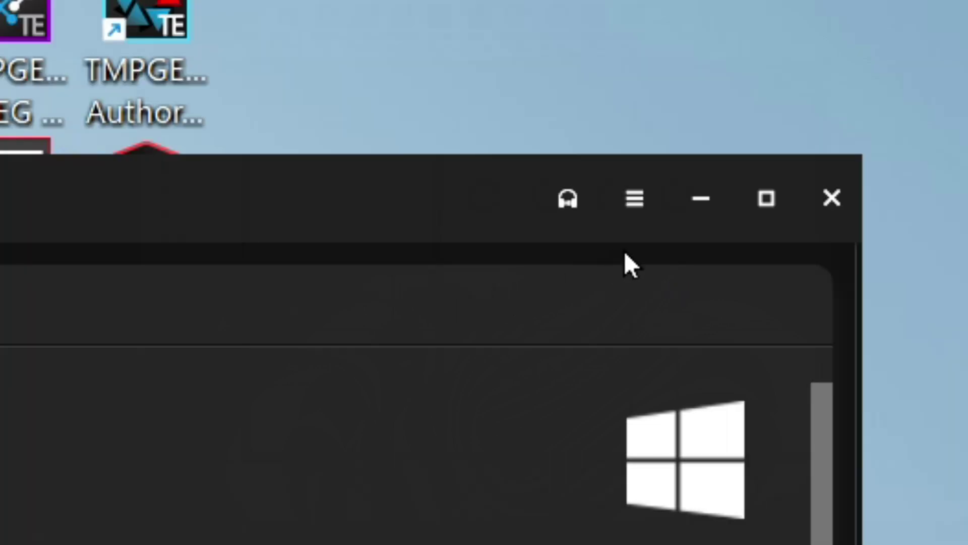
- Change the program's interface language to Japanese and acknowledge the restart notice
left_click(631, 214)
mouse_move(500, 220)
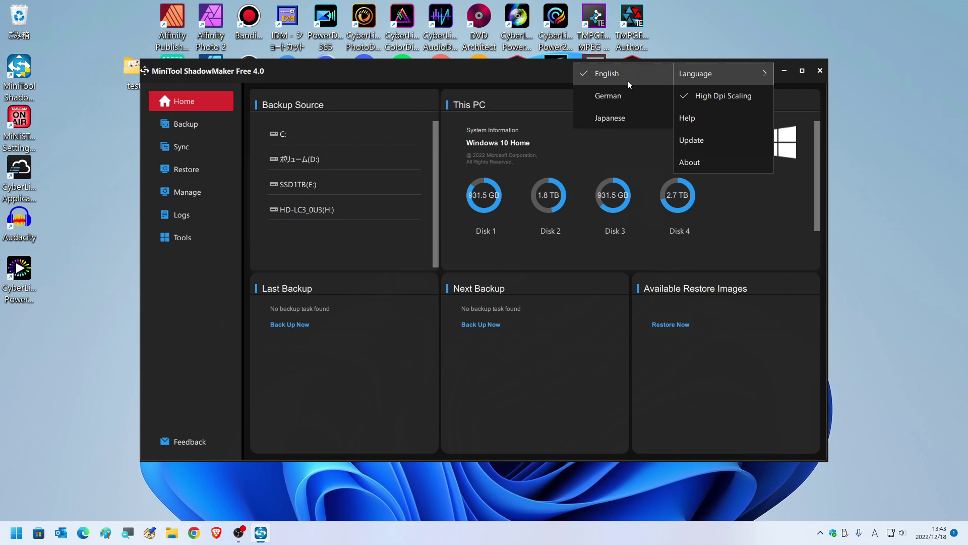
left_click(610, 119)
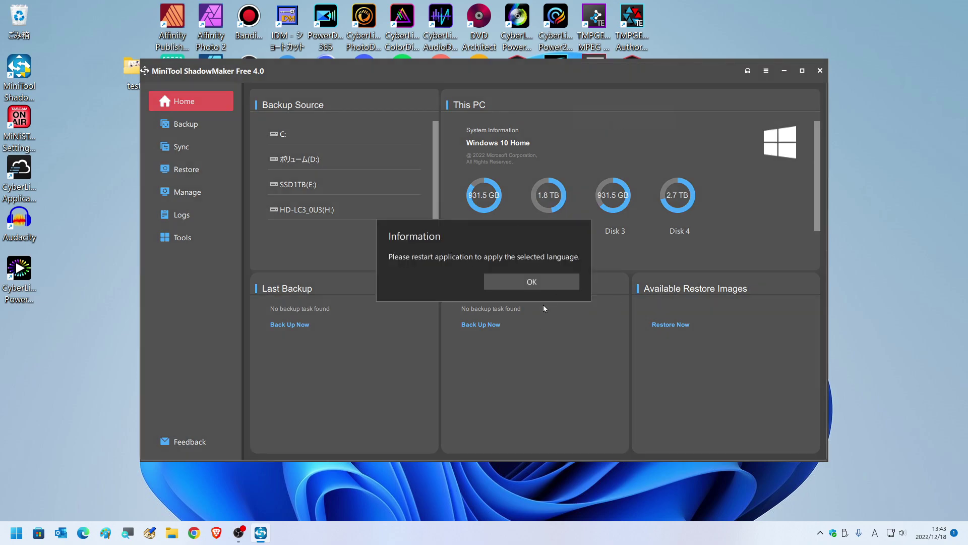
left_click(513, 283)
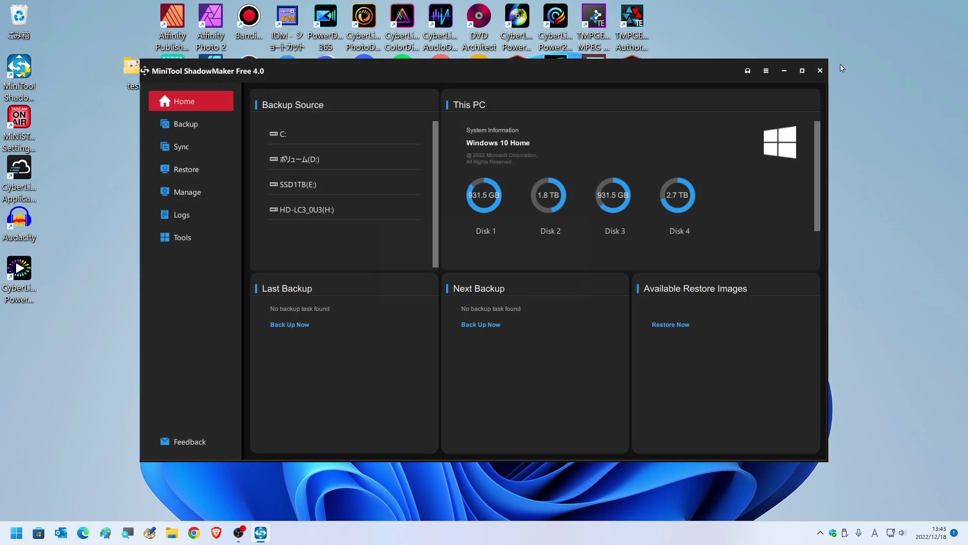
- Exit and relaunch MiniTool ShadowMaker to apply the language change, and restore its window to a smaller size
left_click(820, 72)
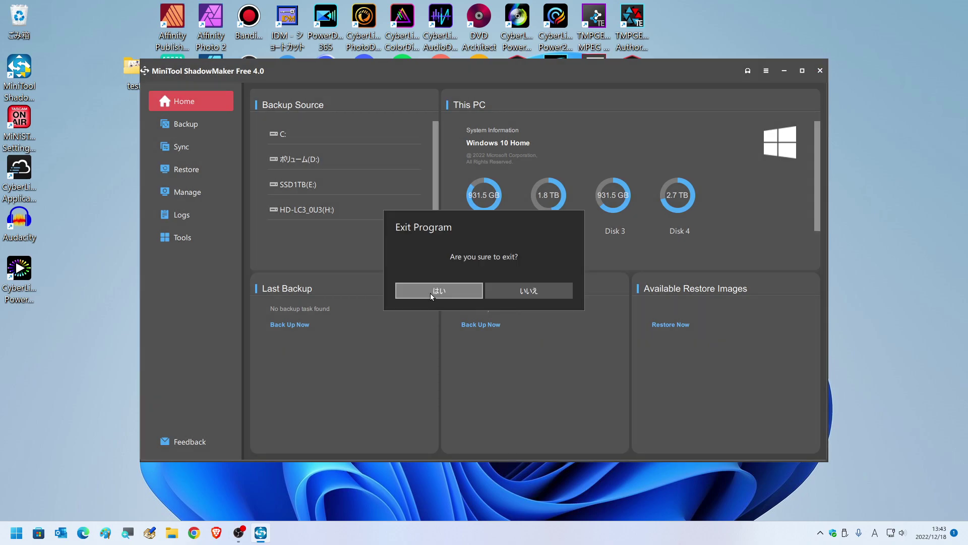
left_click(431, 291)
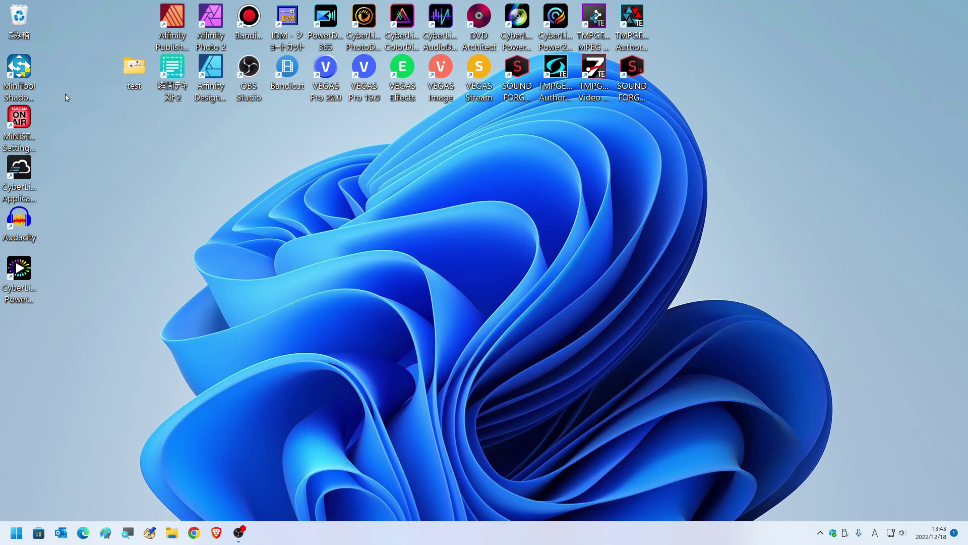
double_click(21, 69)
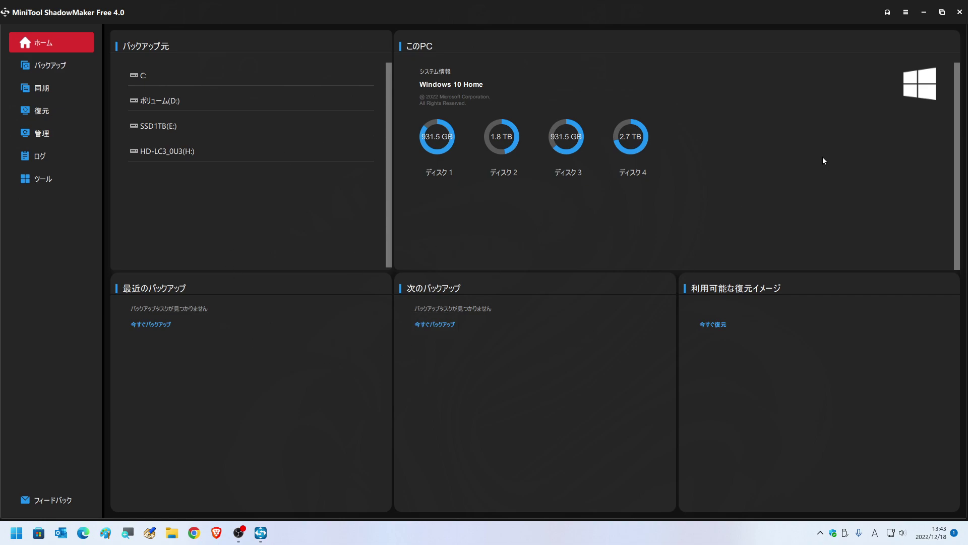
double_click(914, 11)
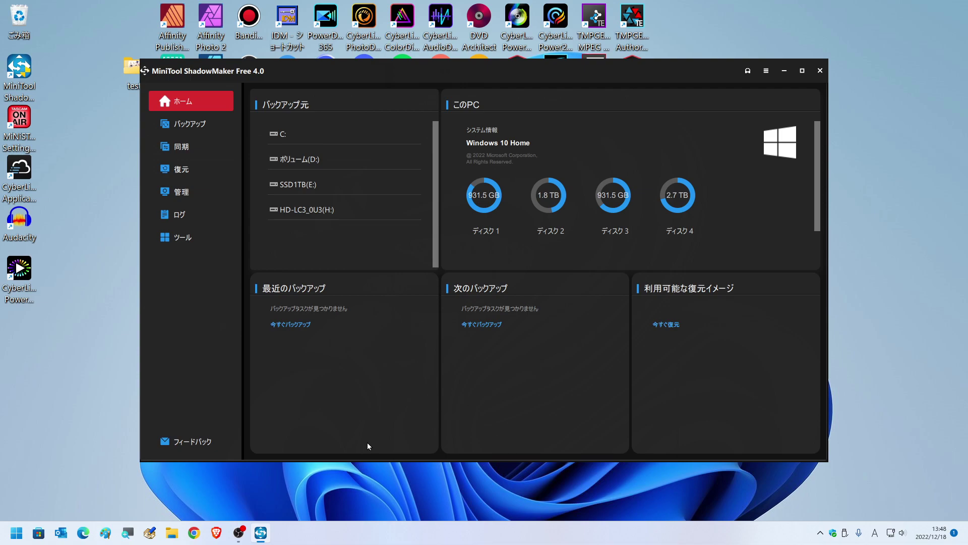
- In File Explorer, check the free space of drives C: and SSD1TB (E:), and browse the contents of SSD1TB (E:)
left_click(172, 532)
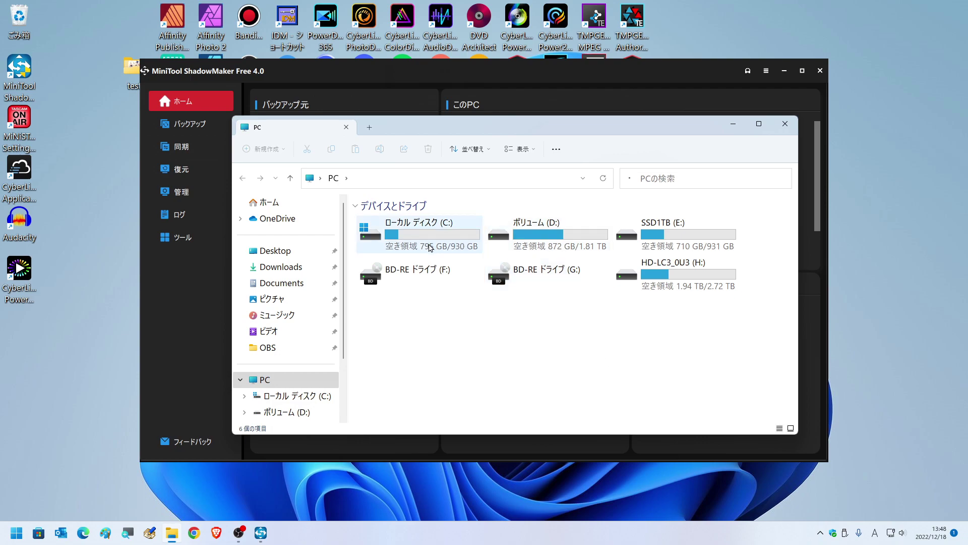
left_click(396, 240)
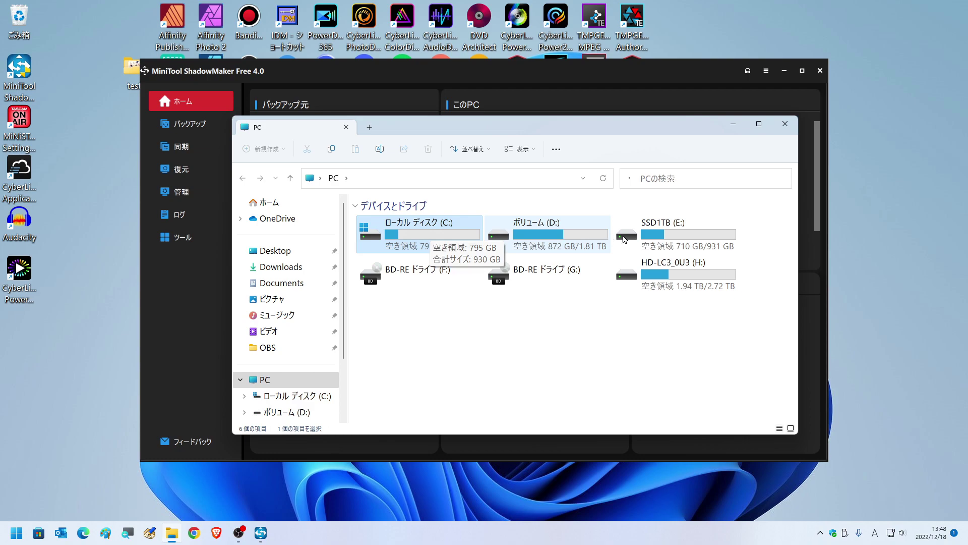
left_click(682, 240)
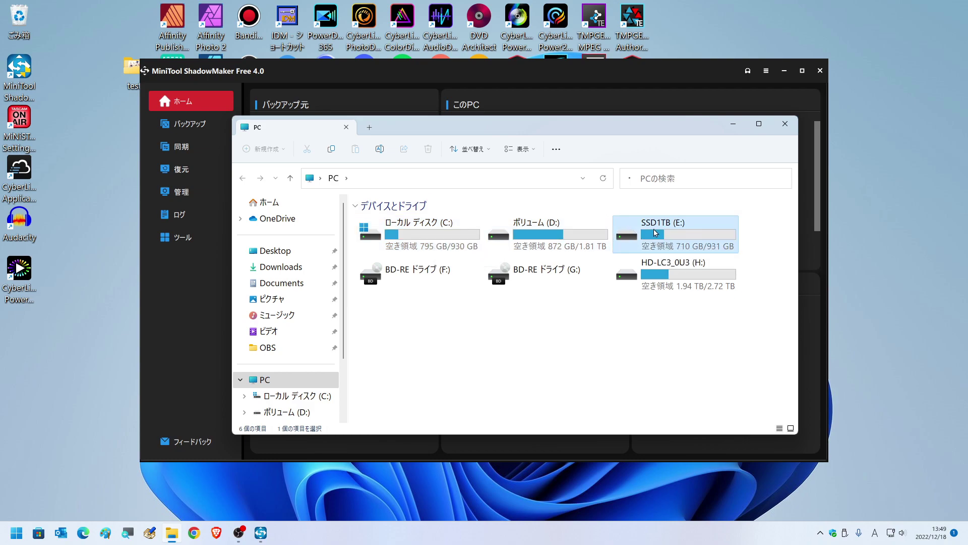
mouse_move(653, 230)
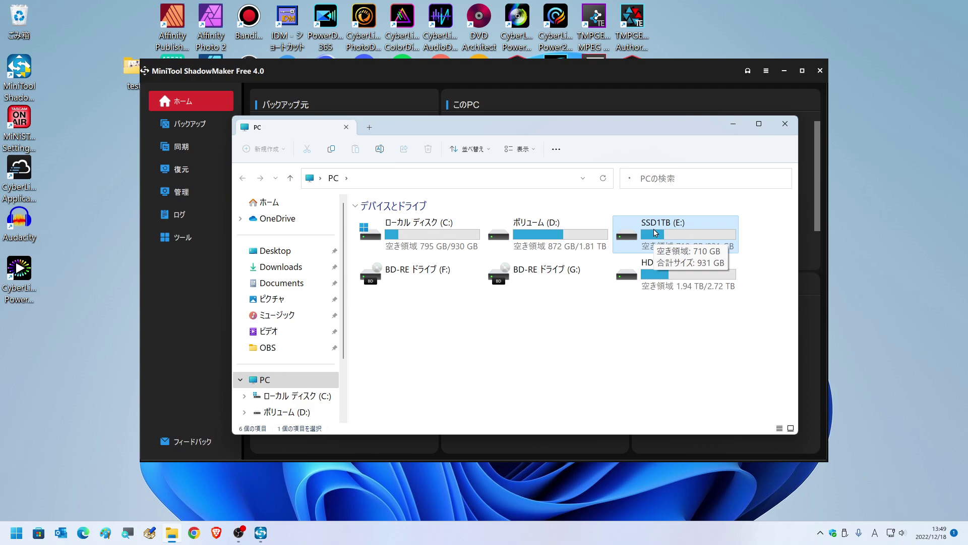
double_click(655, 232)
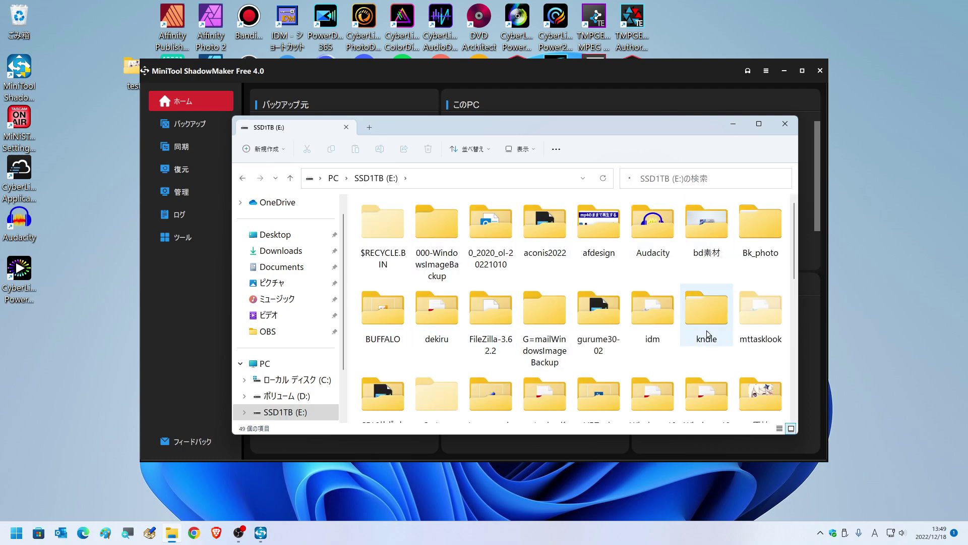
scroll(666, 242, "down", 5)
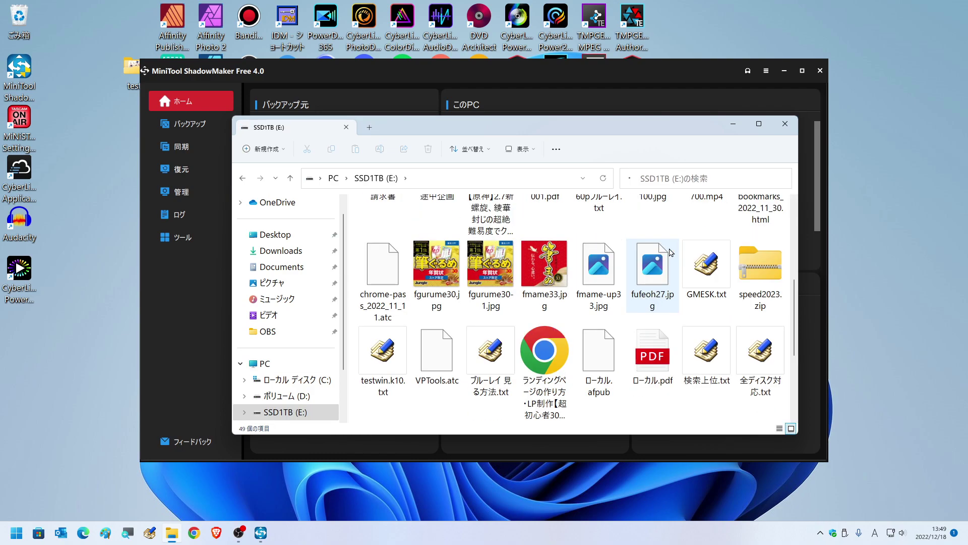
scroll(671, 252, "down", 2)
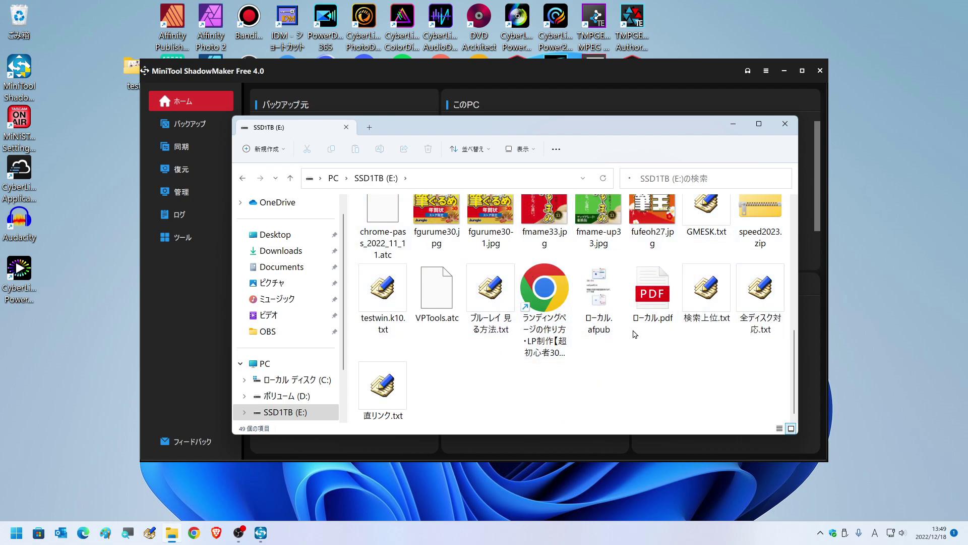
- Create a folder named 01-mini at the root of SSD1TB (E:) and close File Explorer
scroll(635, 334, "up", 8)
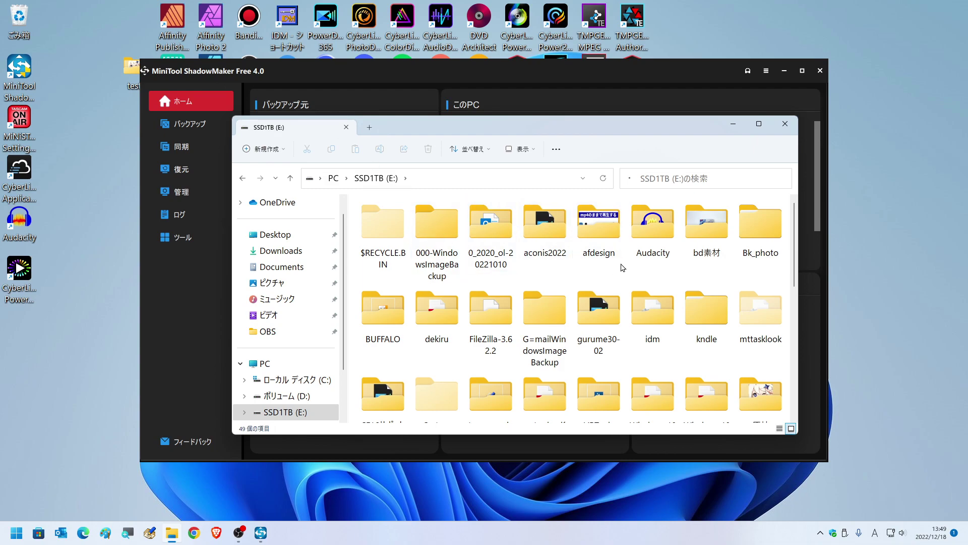
left_click(270, 151)
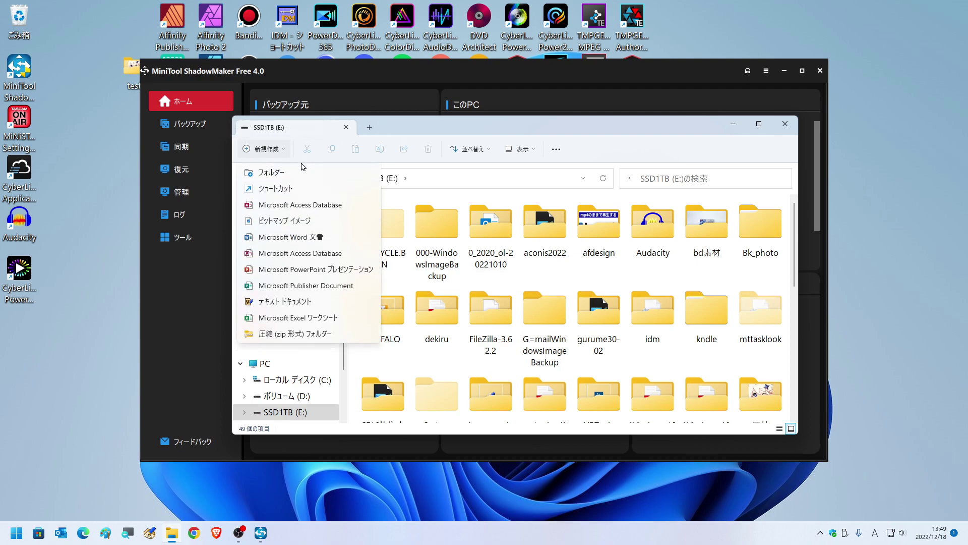
left_click(309, 175)
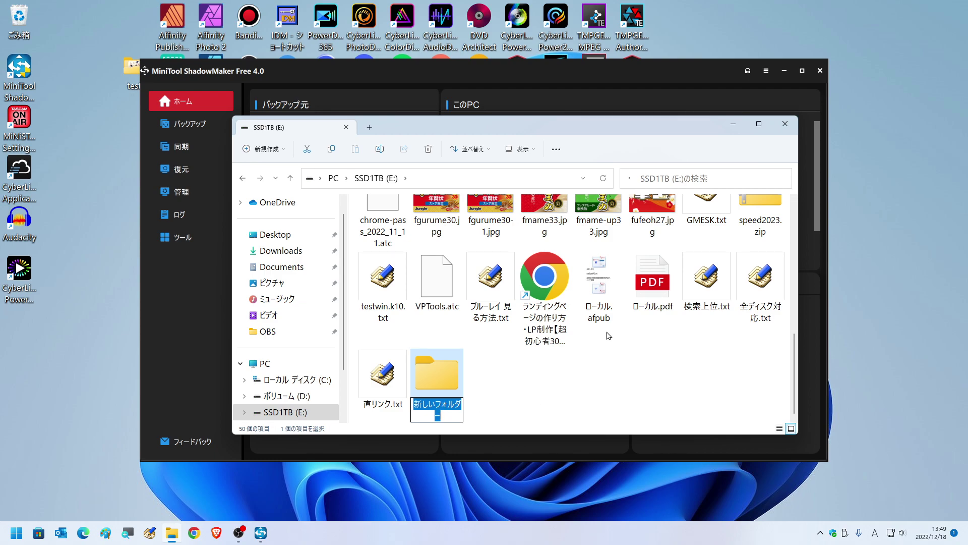
type("01-mini")
left_click(510, 391)
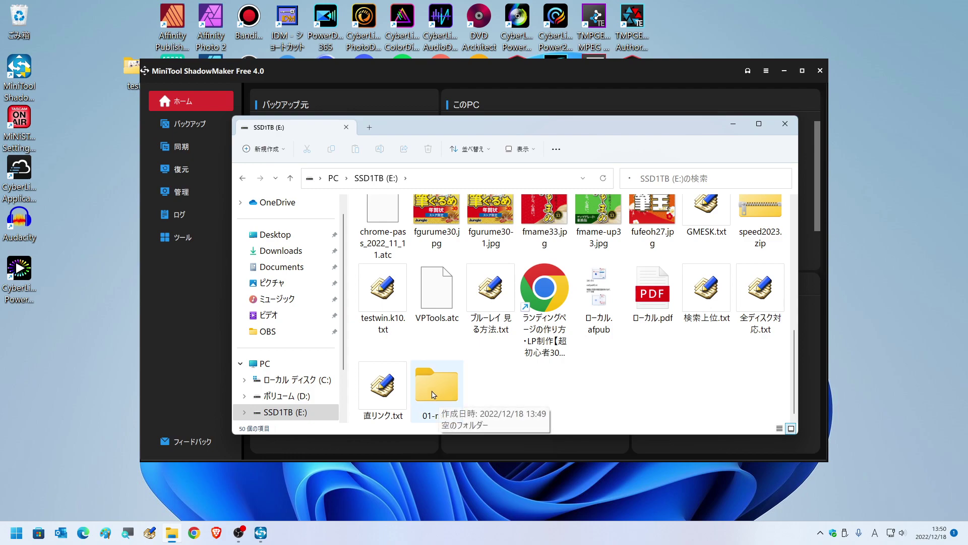
key("alt+F4")
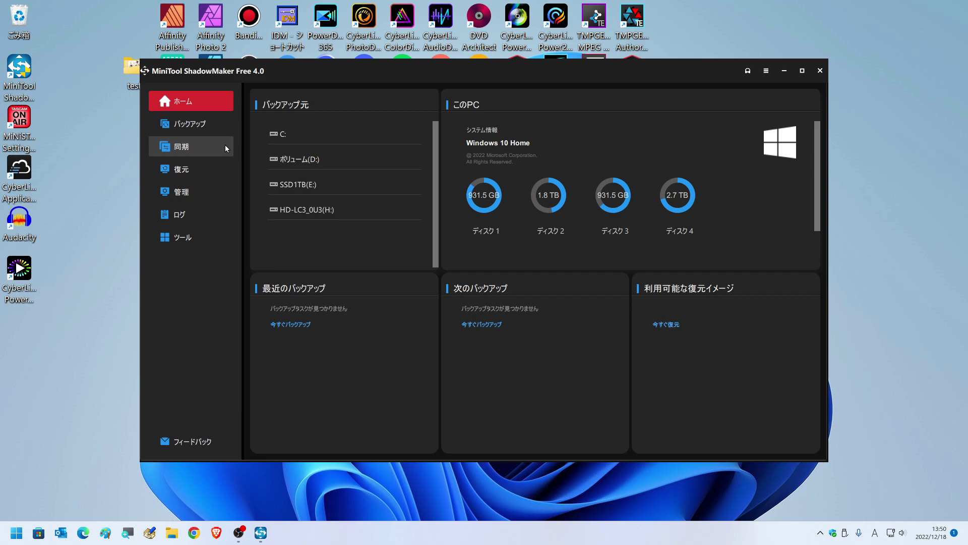
- Set the system disk backup's destination to E:\01-mini and run the backup immediately
left_click(187, 127)
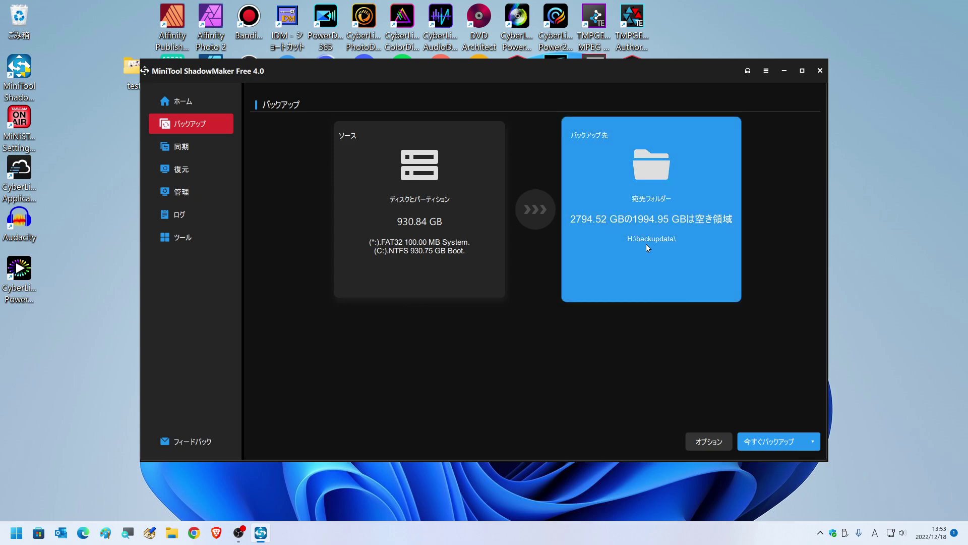
left_click(652, 207)
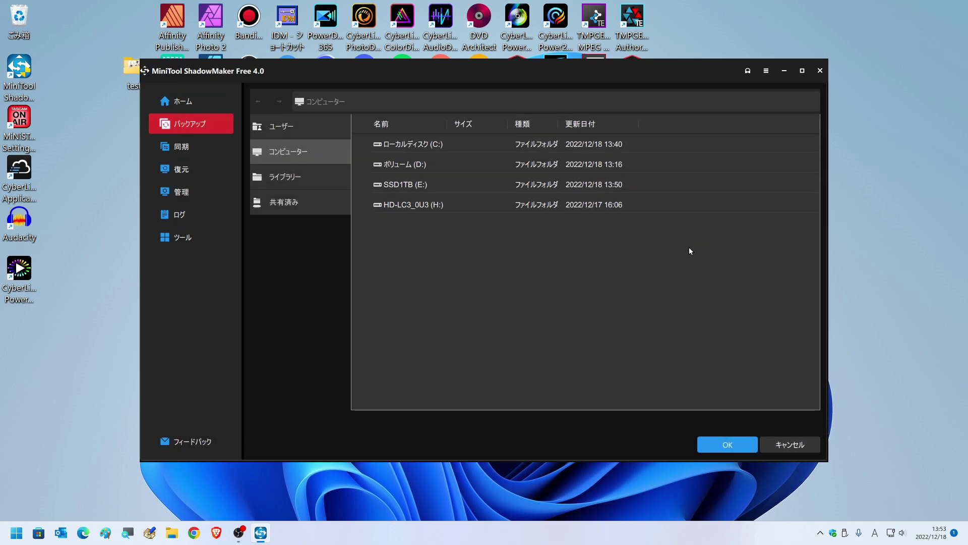
left_click(406, 184)
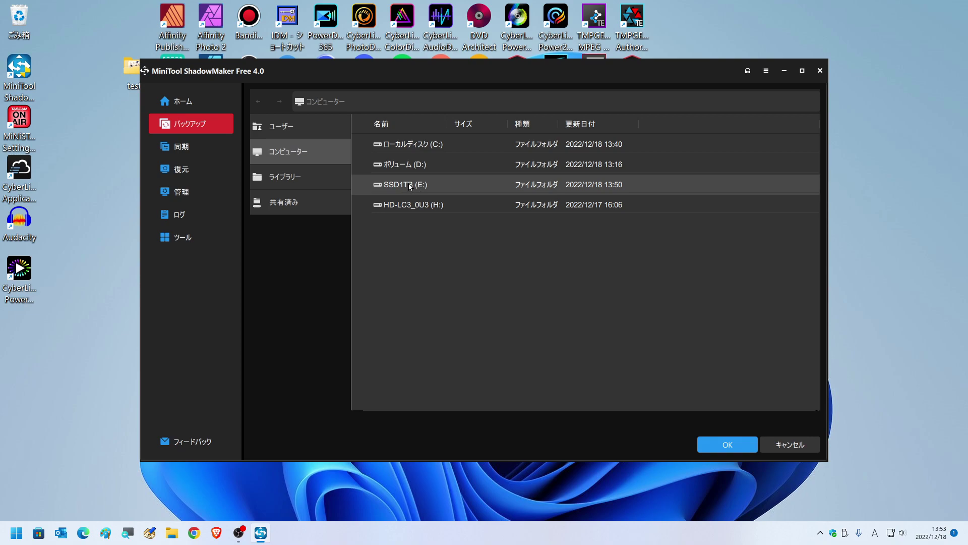
double_click(409, 184)
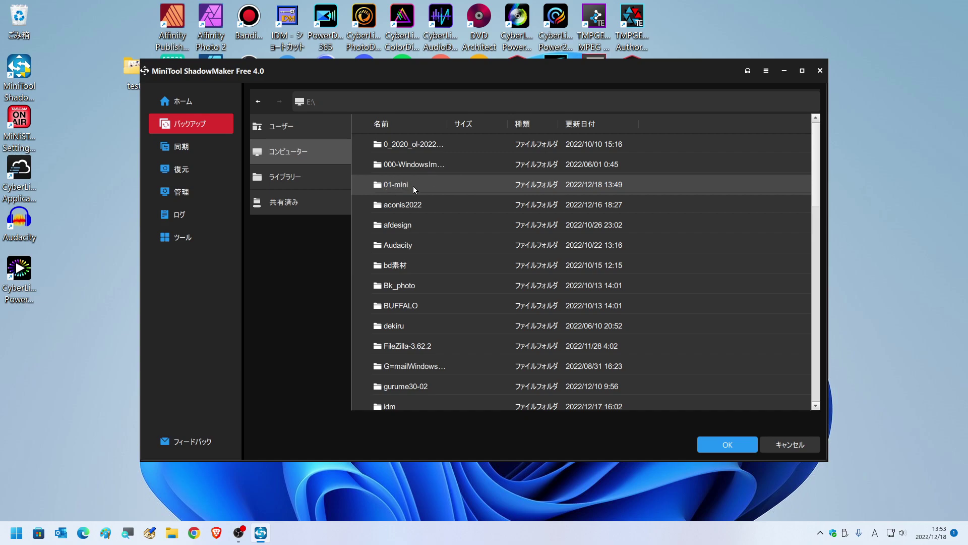
left_click(730, 446)
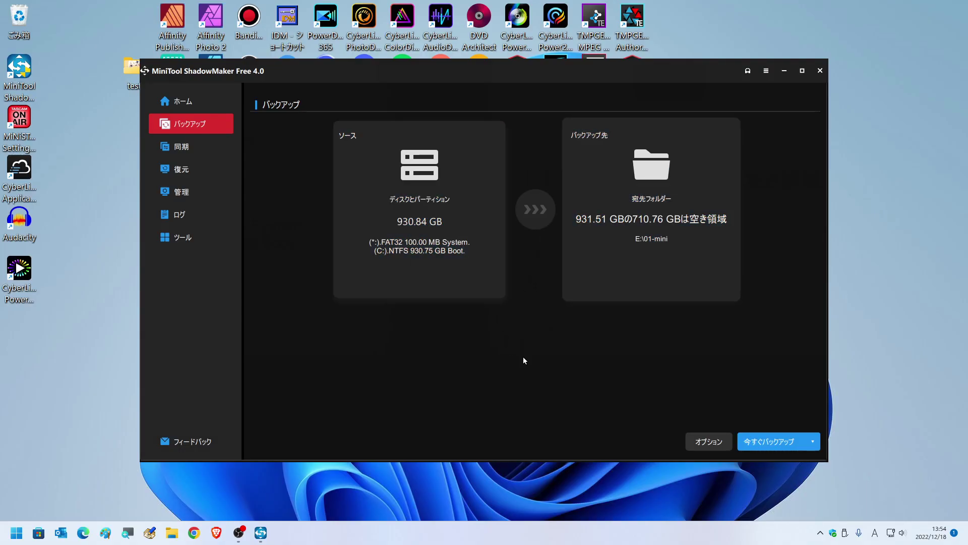
left_click(768, 446)
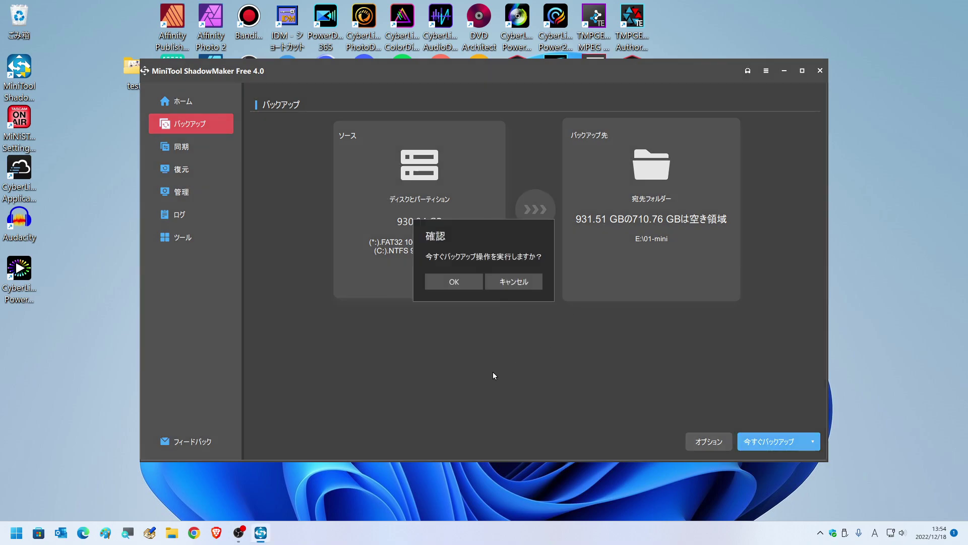
left_click(446, 284)
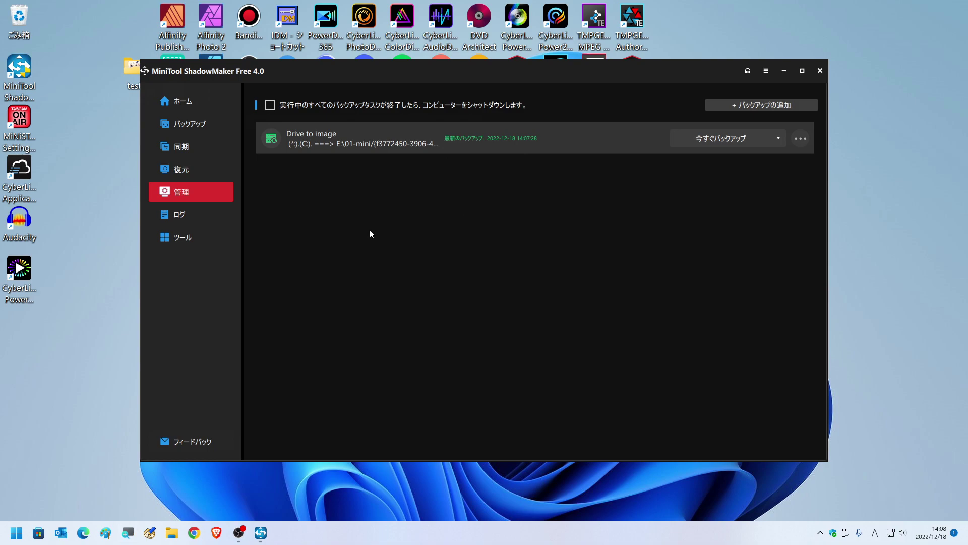
- In File Explorer, open the backup subfolder inside 01-mini on SSD1TB (E:) and inspect the backup image file and its size
key("super+e")
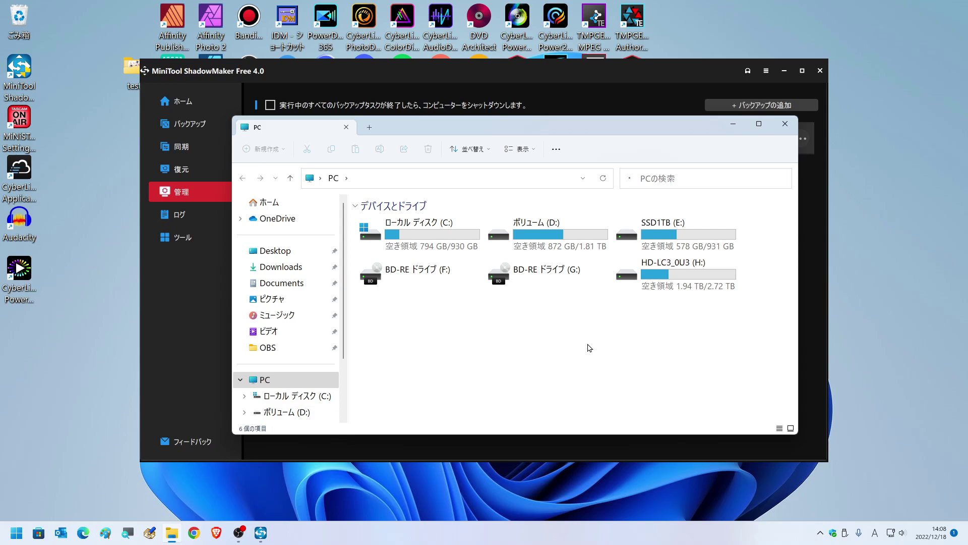
double_click(676, 237)
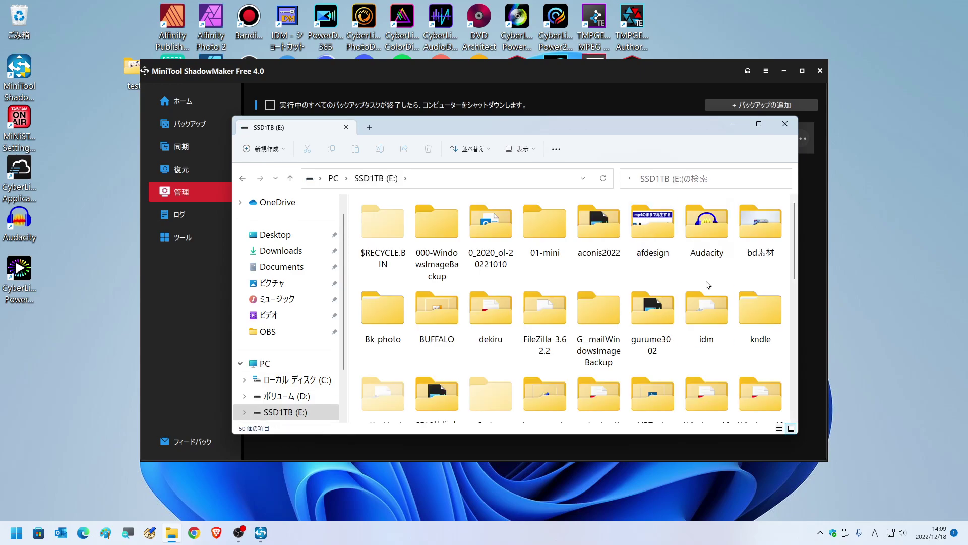
left_click(557, 257)
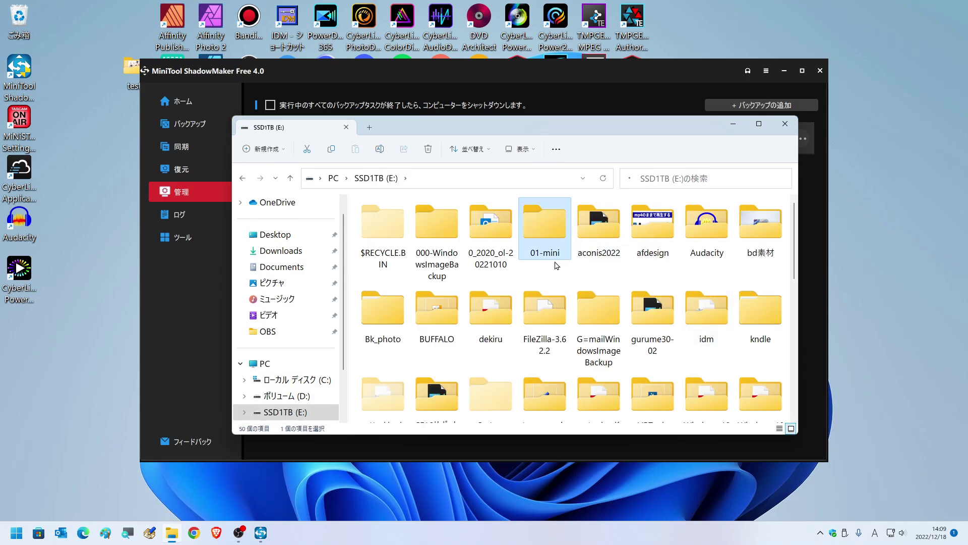
double_click(548, 232)
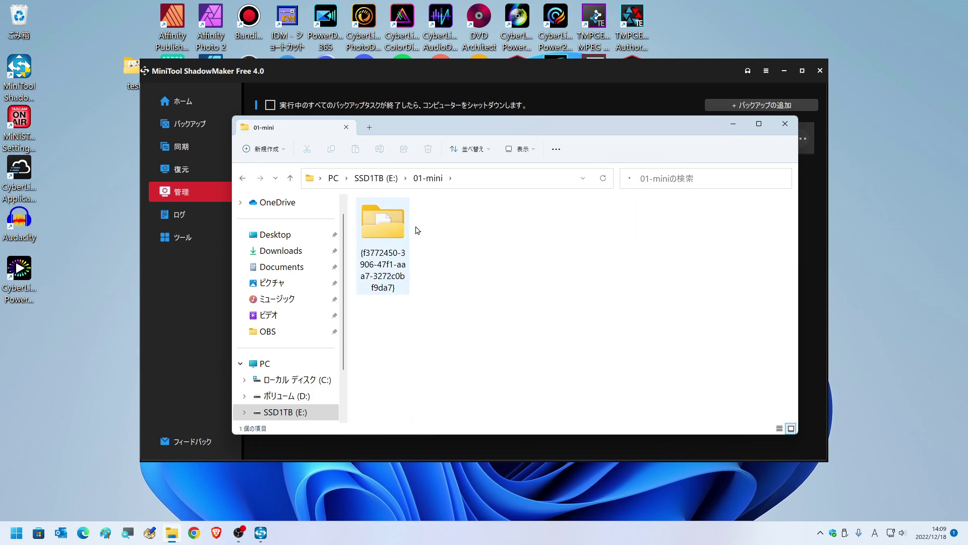
double_click(392, 235)
left_click(364, 234)
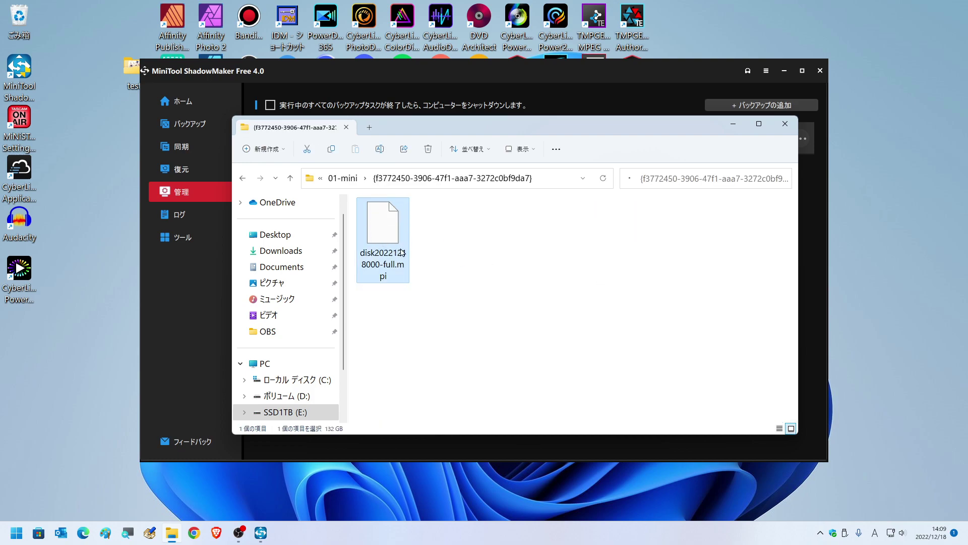
mouse_move(381, 244)
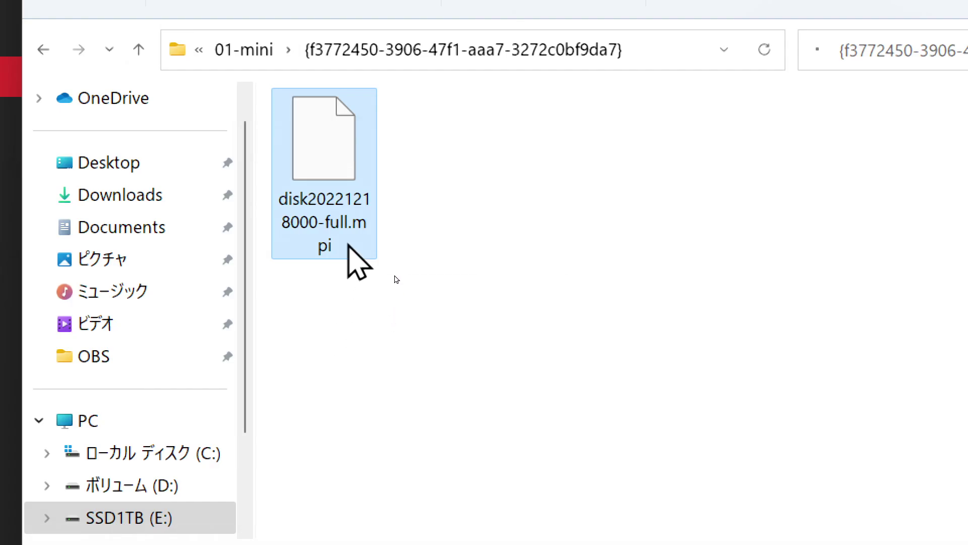
mouse_move(348, 245)
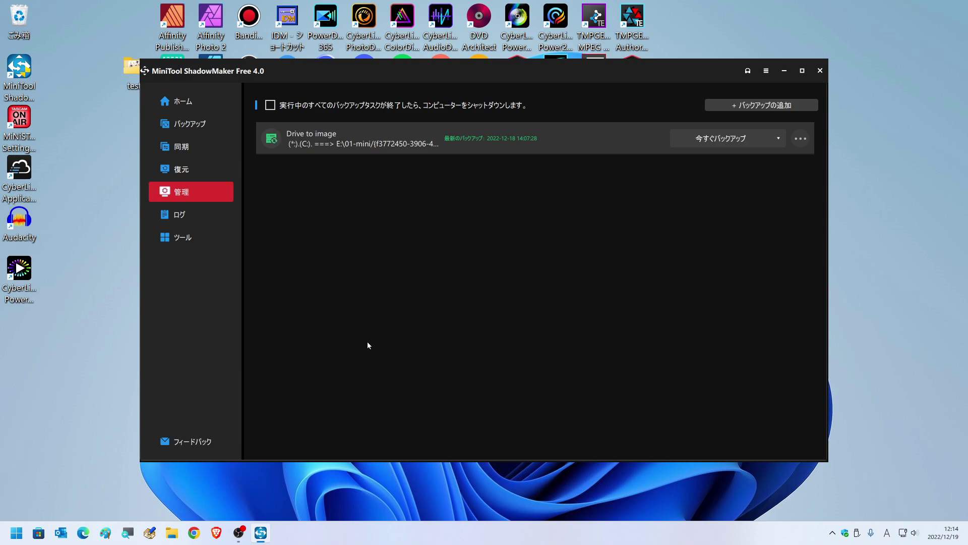
- In File Explorer, locate the Canon MP3 file in the ミュージック folder, and close the window
left_click(171, 533)
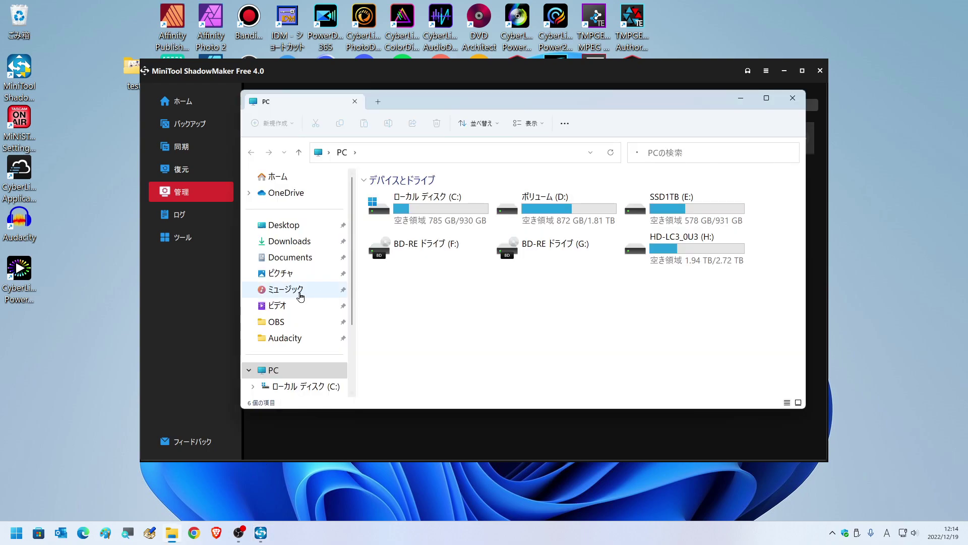
left_click(300, 296)
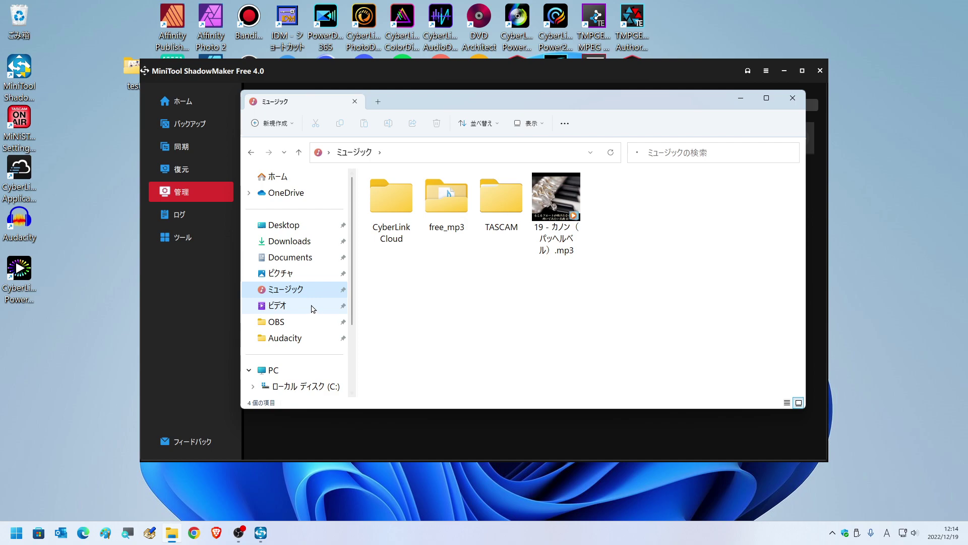
left_click(554, 226)
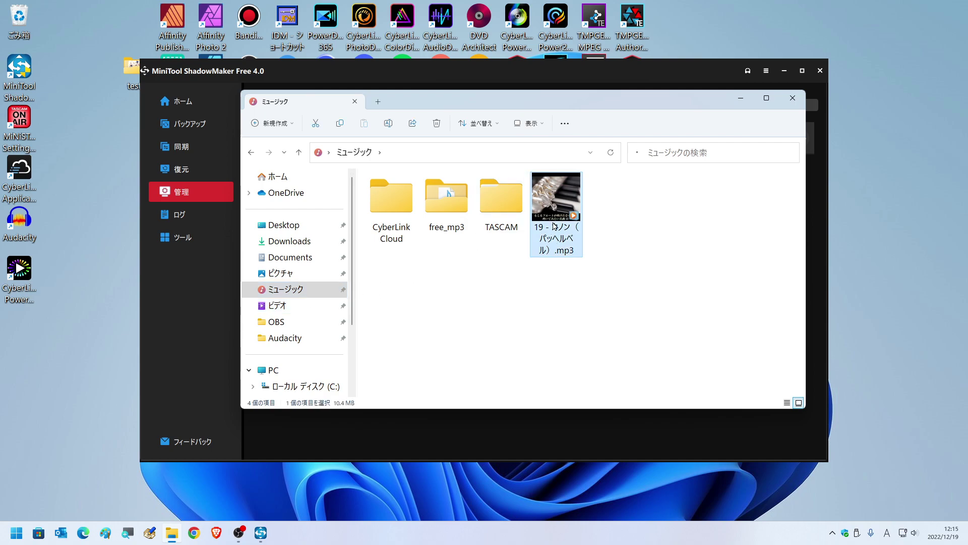
mouse_move(547, 203)
key("alt+F4")
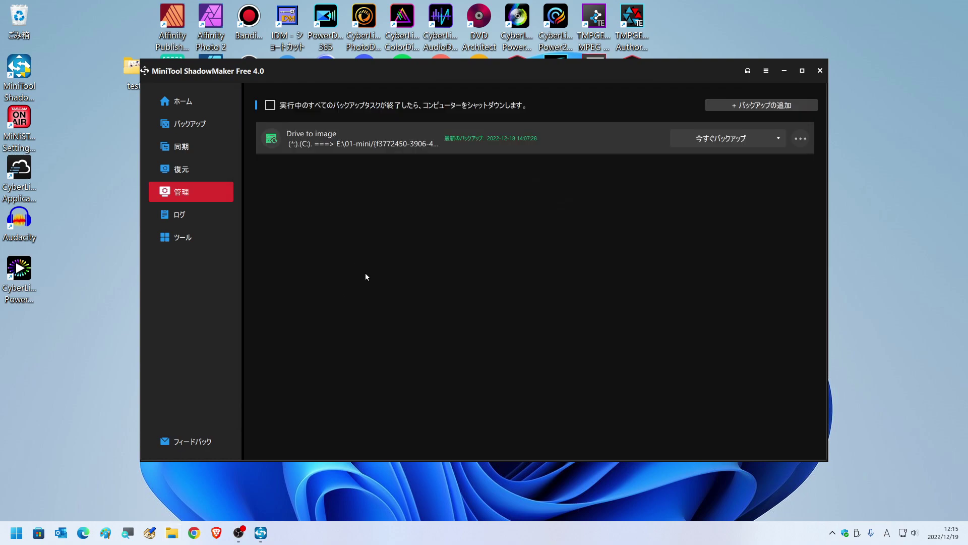
- Change the backup source to folders and files, choosing 19 - カノン(パッヘルベル).mp3 from the user's Music folder
left_click(189, 121)
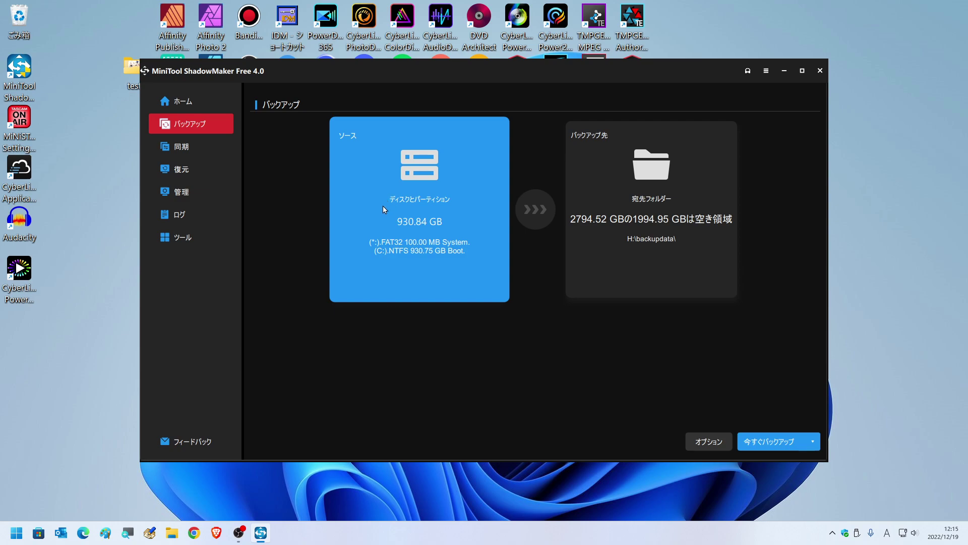
left_click(408, 196)
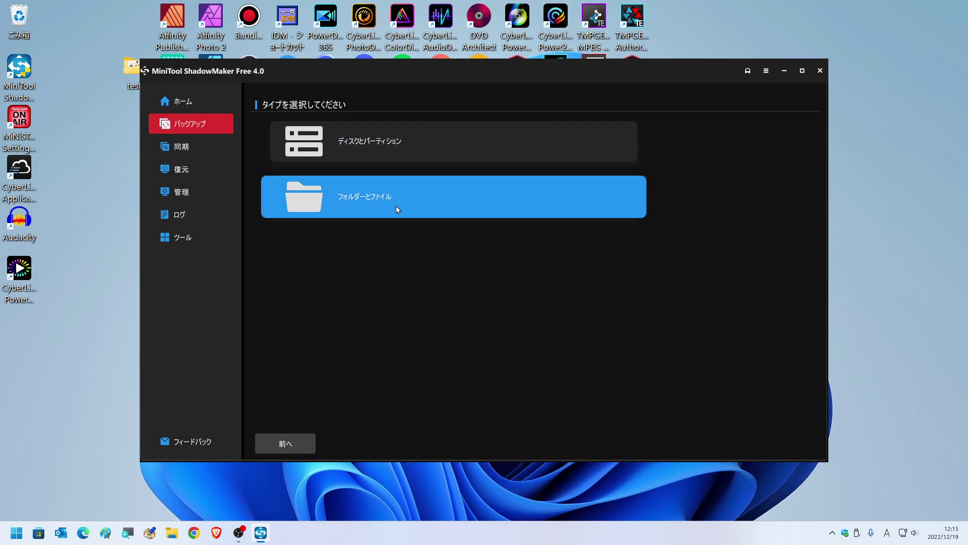
left_click(373, 197)
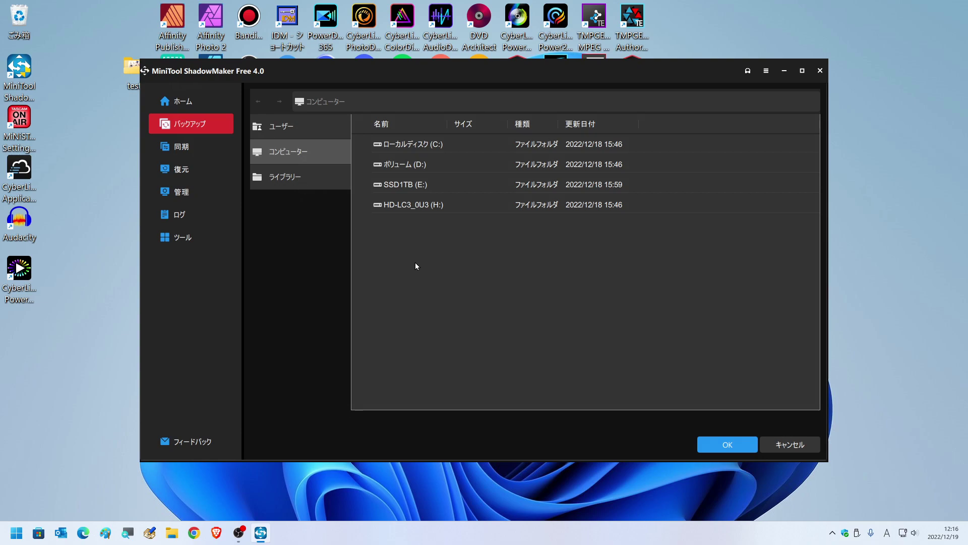
left_click(283, 128)
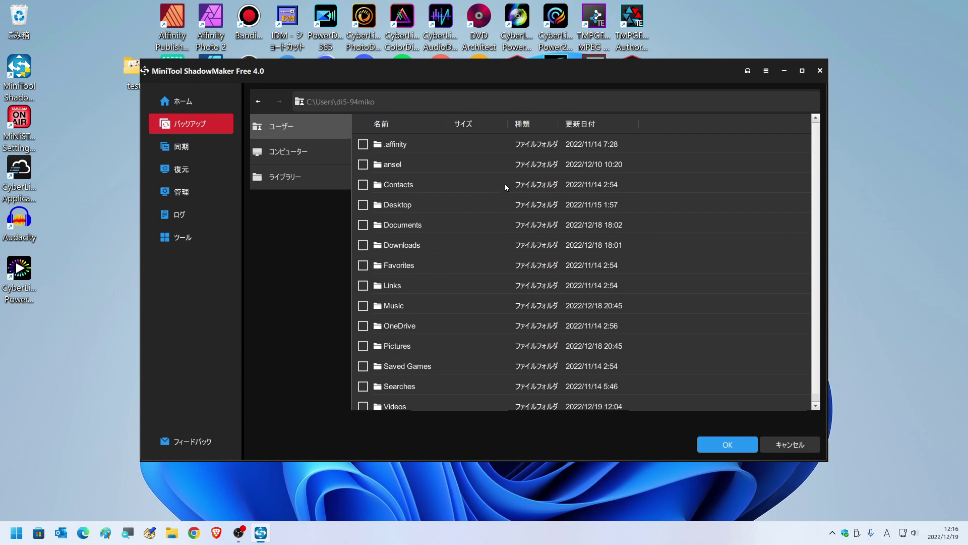
double_click(390, 306)
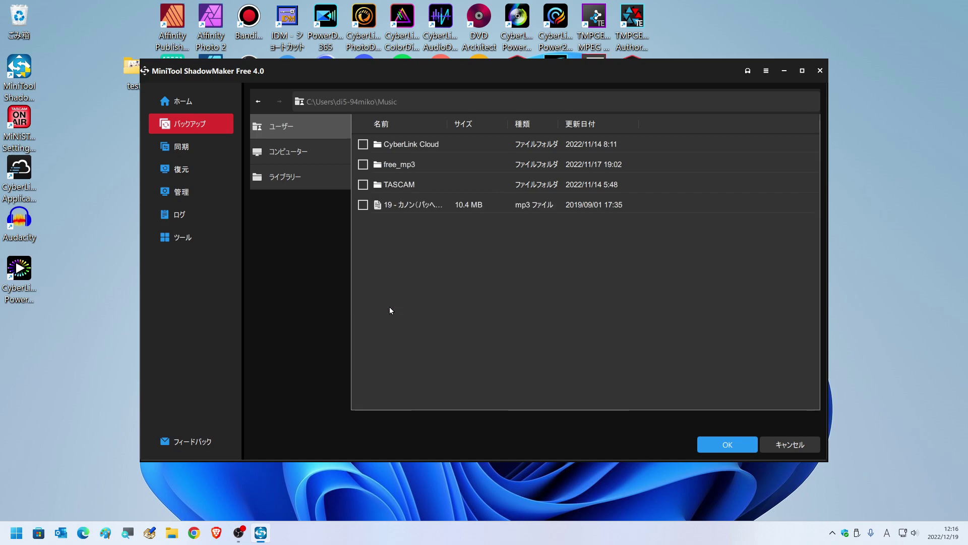
left_click(363, 205)
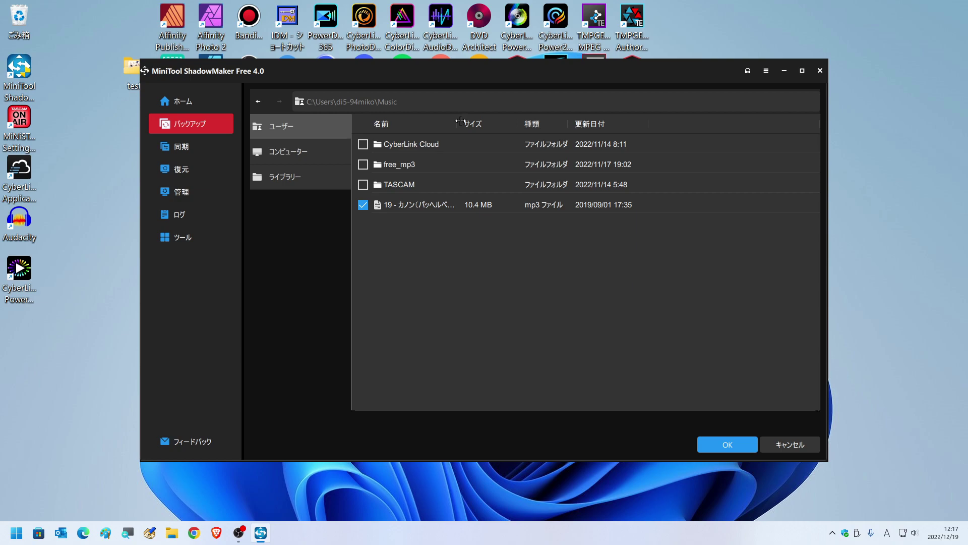
left_click_drag(461, 122, 501, 122)
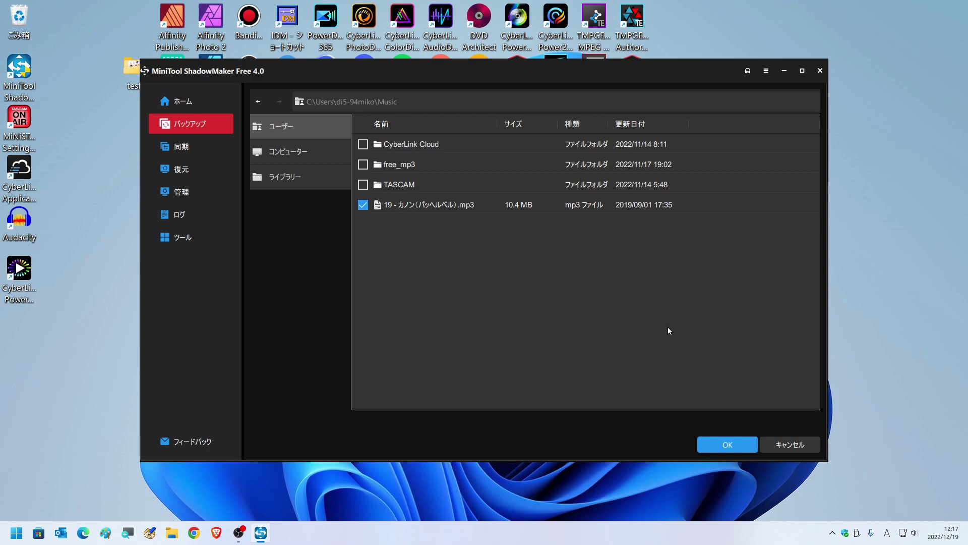
left_click(719, 448)
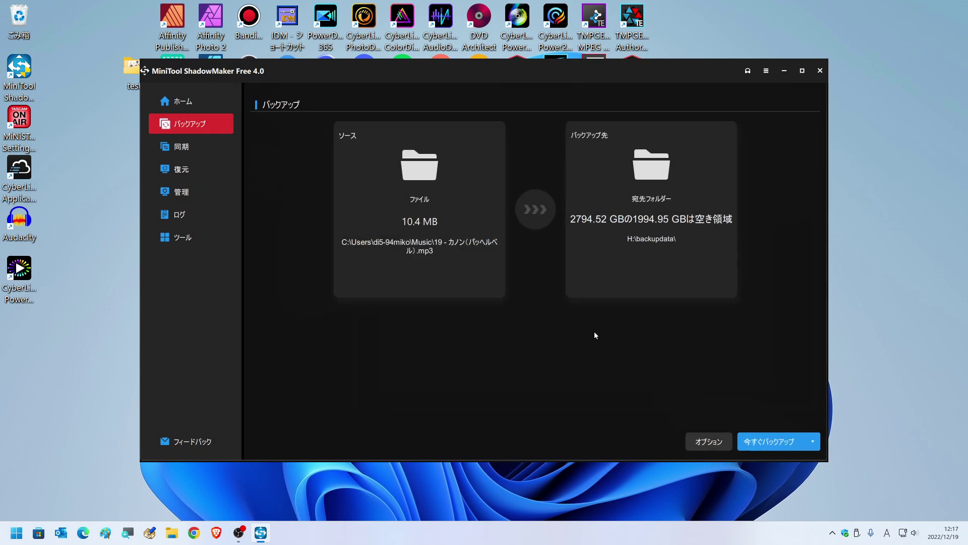
- Set the MP3 file backup's destination to E:\01-mini and run it immediately
left_click(648, 201)
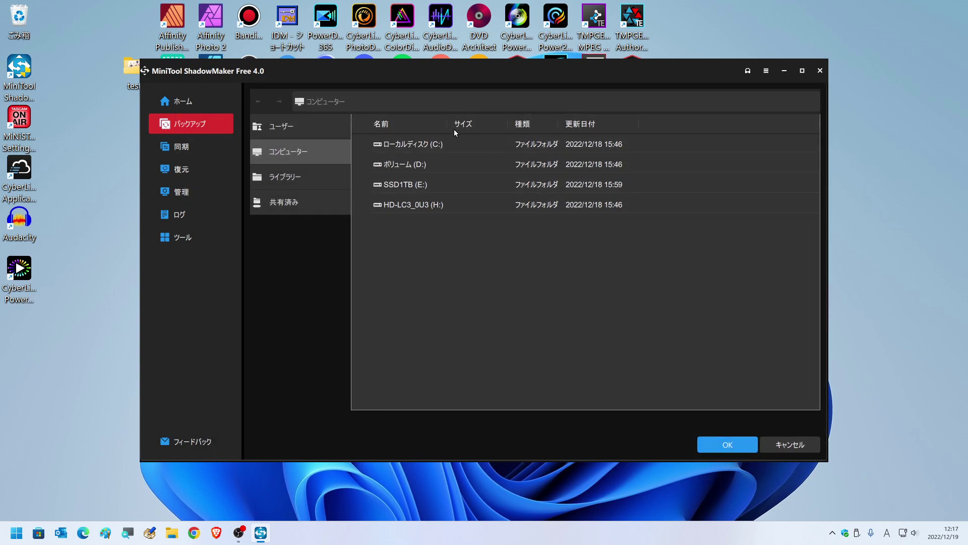
double_click(413, 185)
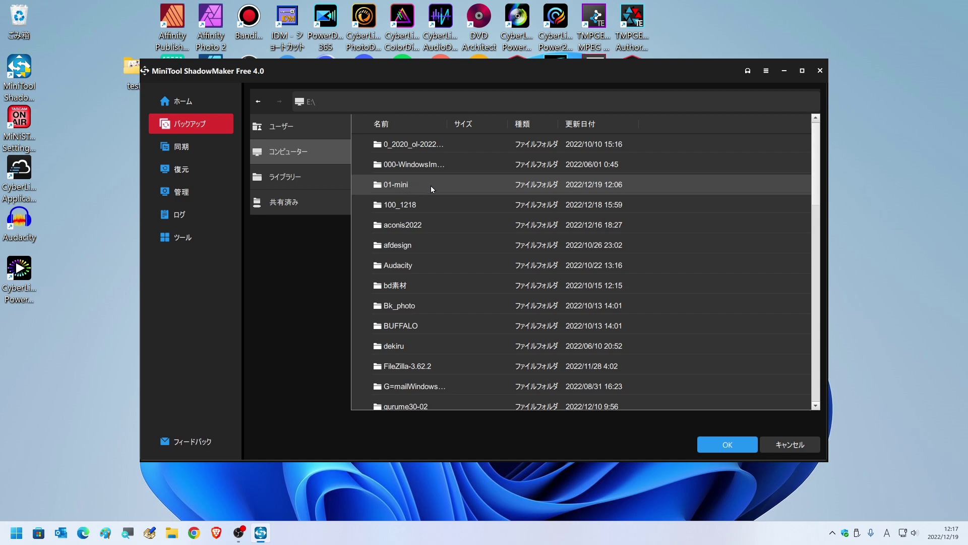
left_click(714, 445)
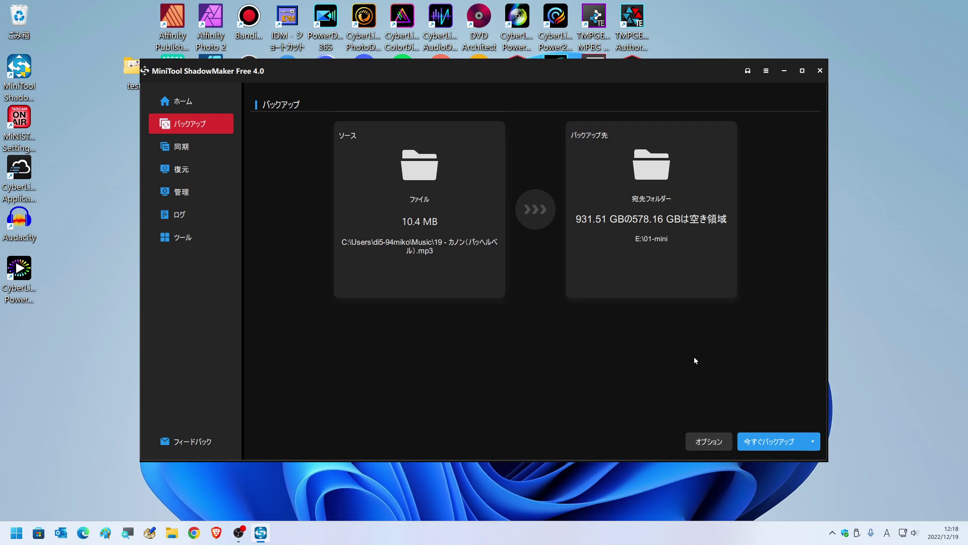
left_click(787, 444)
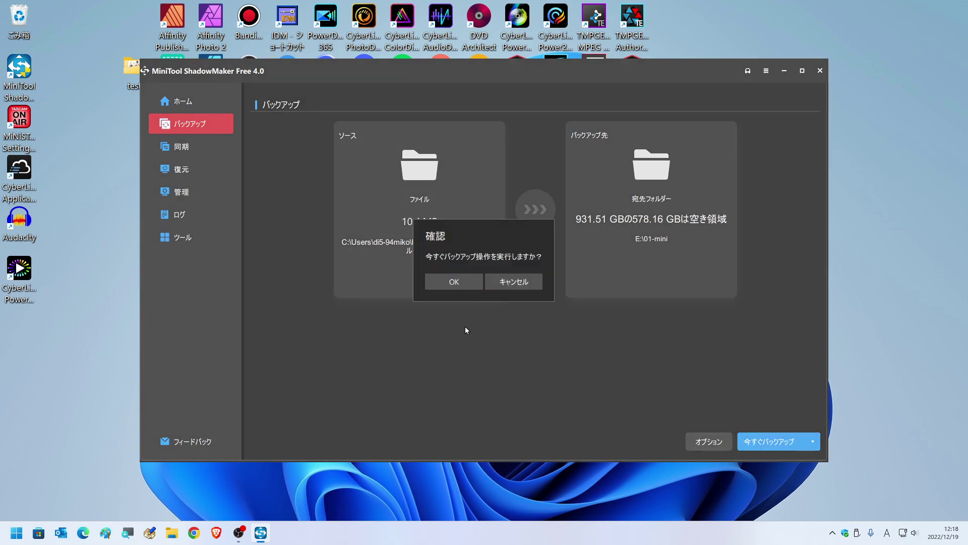
left_click(447, 284)
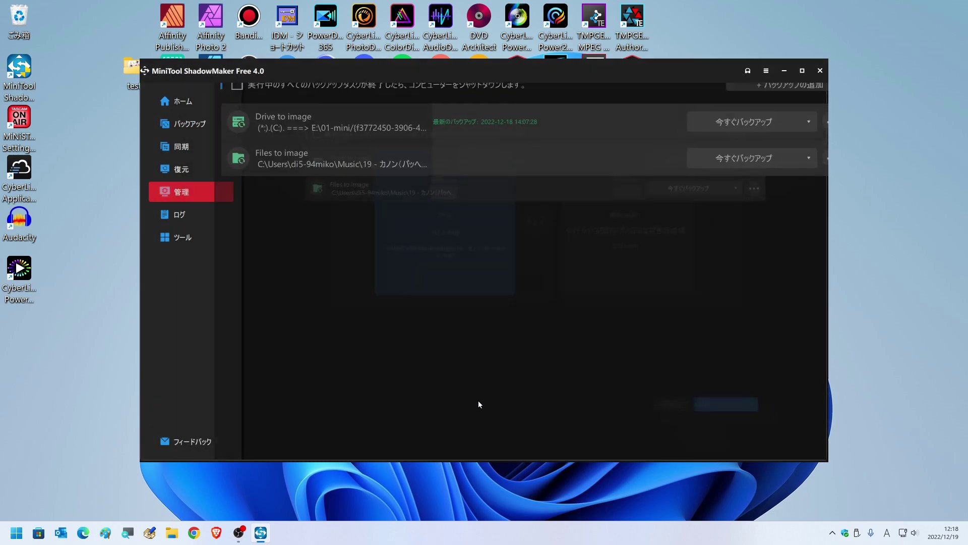